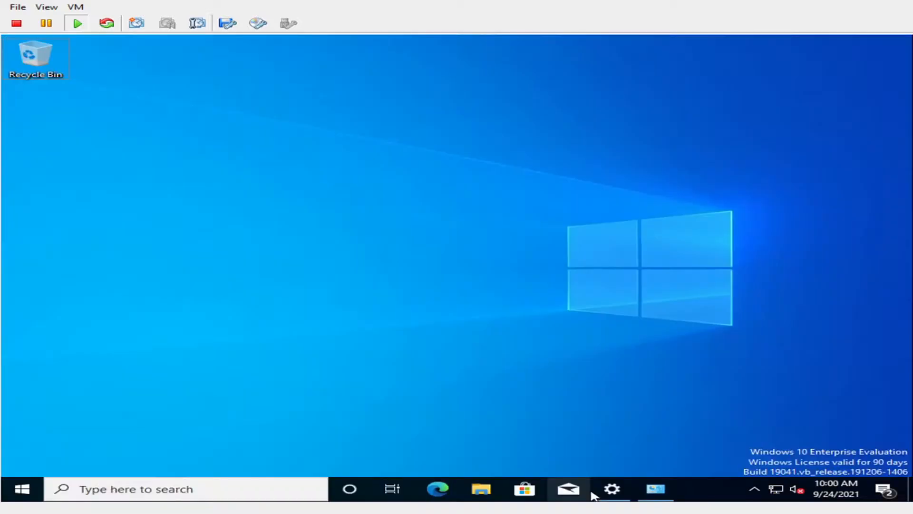
# Bring the Network & Internet status page back, with the Network Connections window in front
pyautogui.click(591, 494)
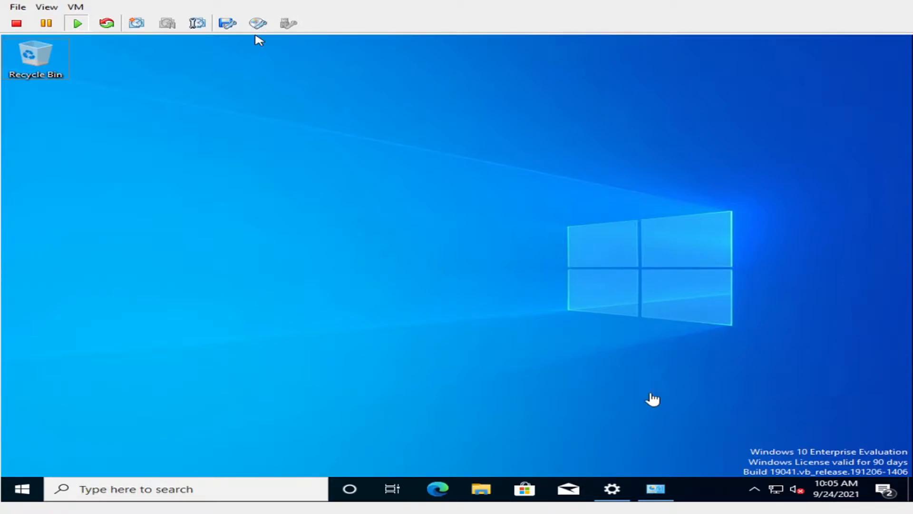
pyautogui.click(638, 483)
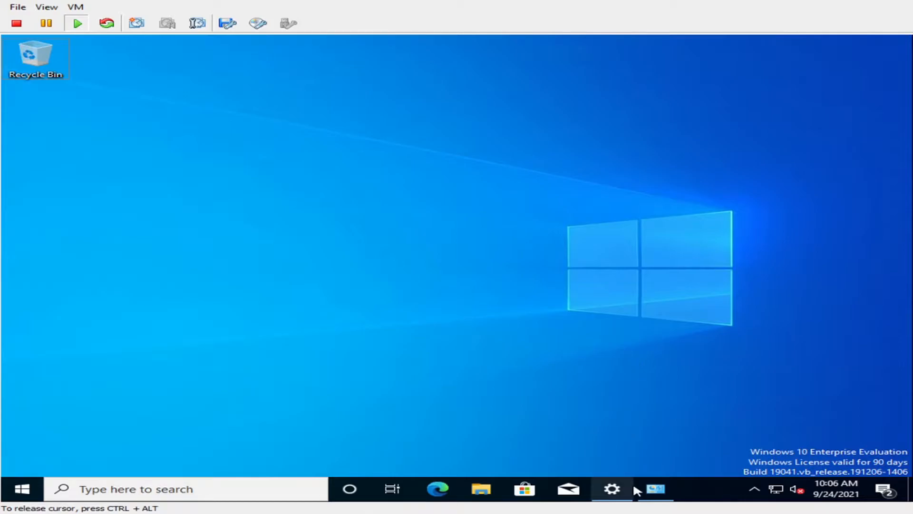
pyautogui.click(615, 490)
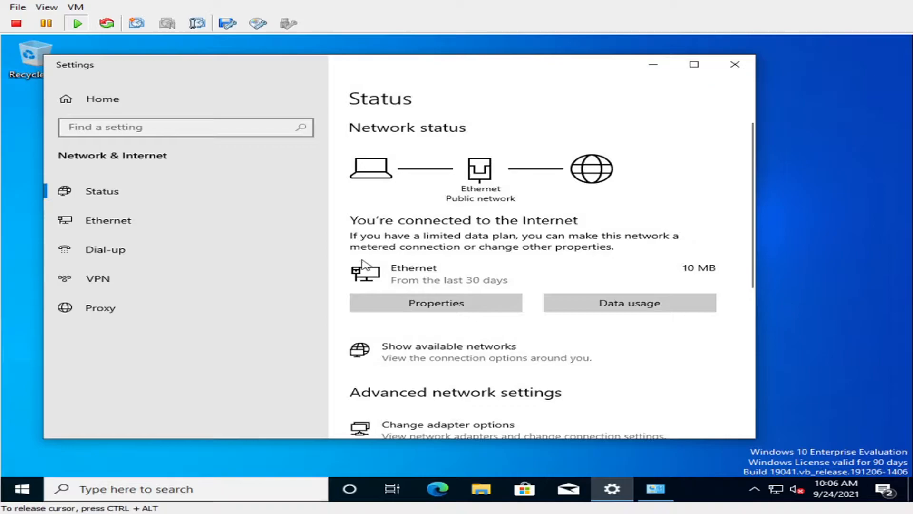
pyautogui.hotkey('ctrl', 'alt')
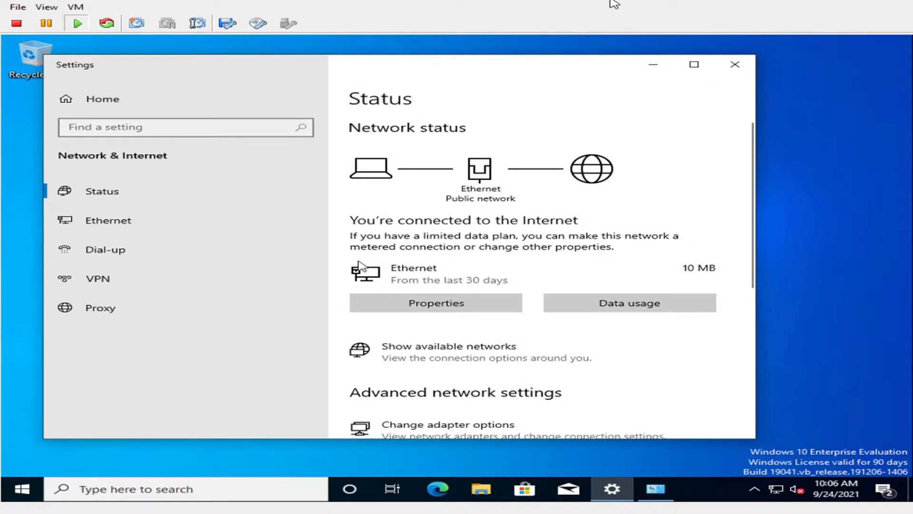
pyautogui.click(798, 317)
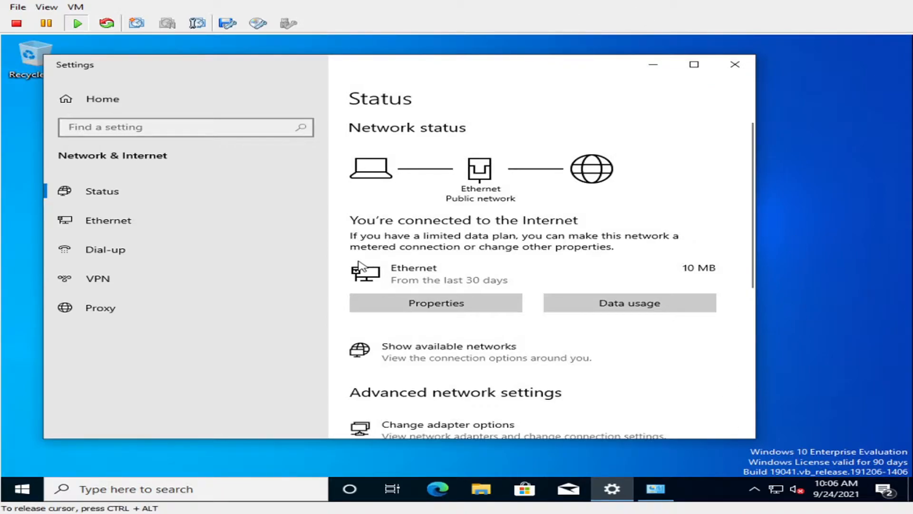
pyautogui.click(662, 495)
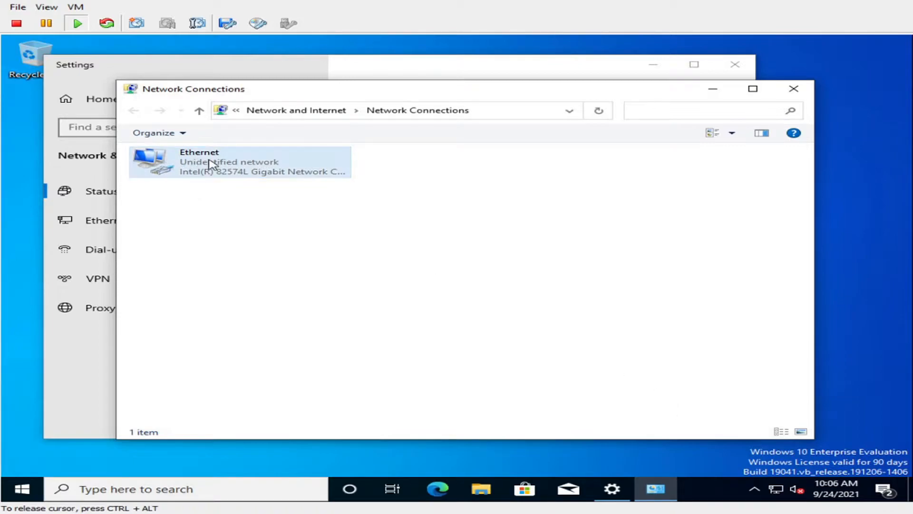
pyautogui.rightClick(211, 164)
pyautogui.click(289, 279)
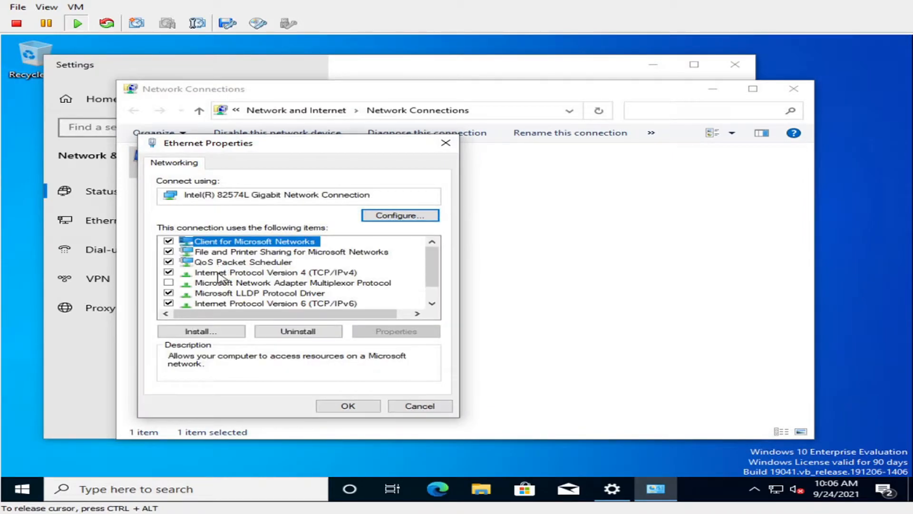
pyautogui.click(217, 274)
pyautogui.click(363, 331)
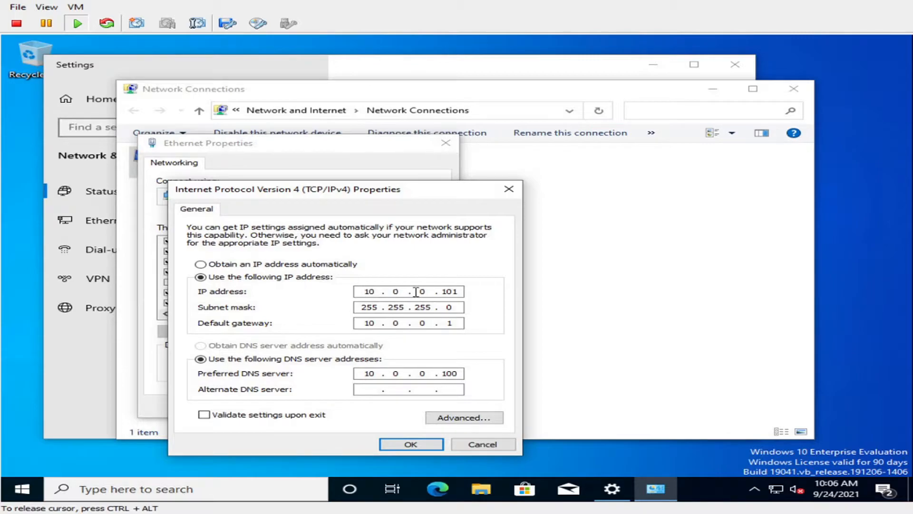
pyautogui.moveTo(459, 292); pyautogui.dragTo(439, 294)
pyautogui.click(431, 445)
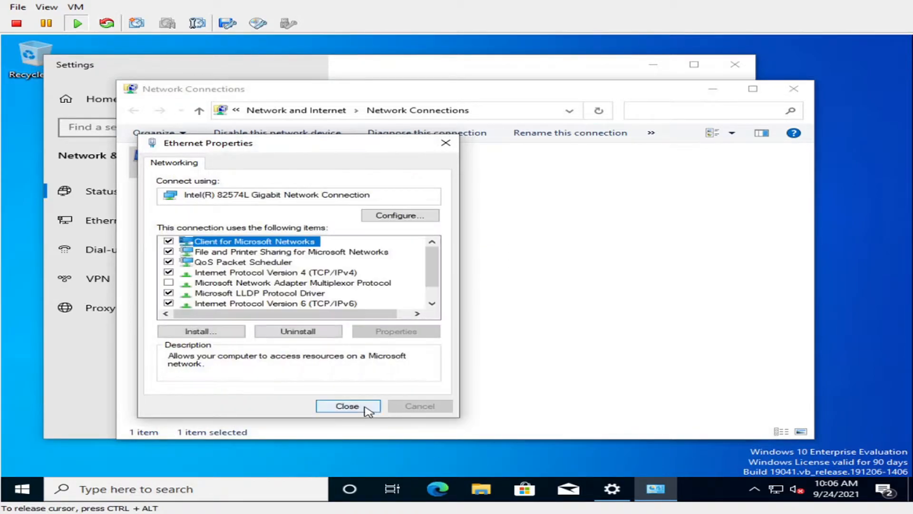
pyautogui.click(347, 406)
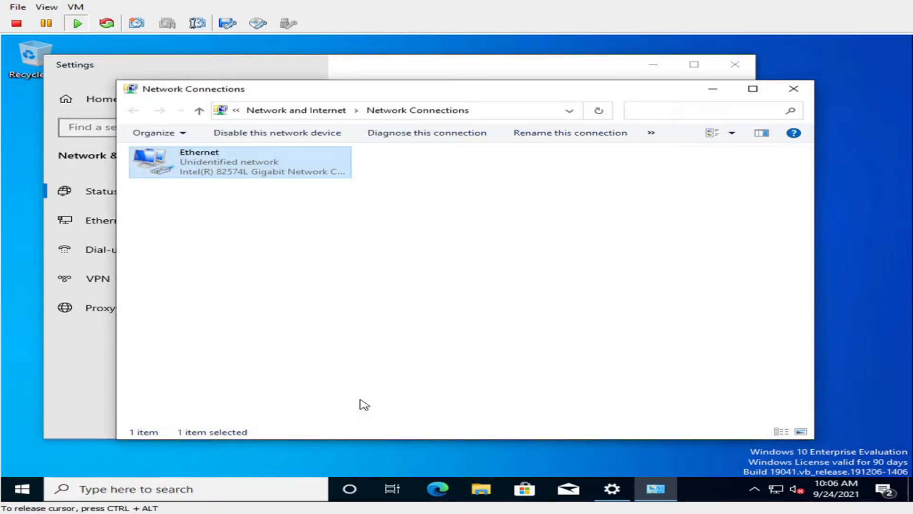
# Ping the server at 10.0.0.100 from Command Prompt, stop after three replies, then close it
pyautogui.press('super+r')
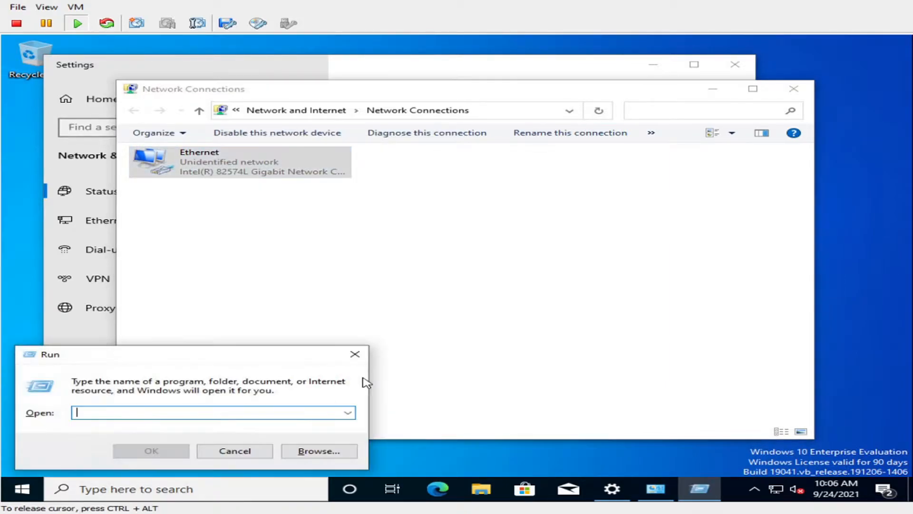
pyautogui.write('cmd')
pyautogui.press('Return')
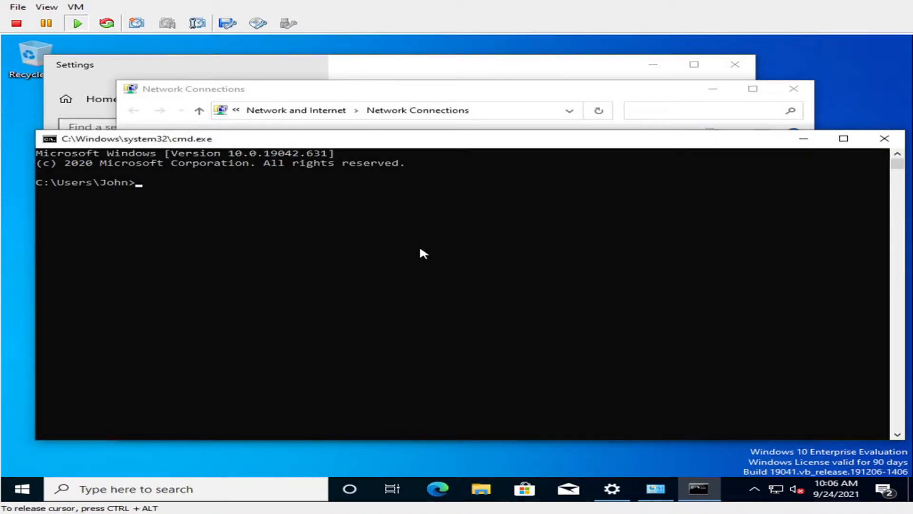
pyautogui.click(420, 249)
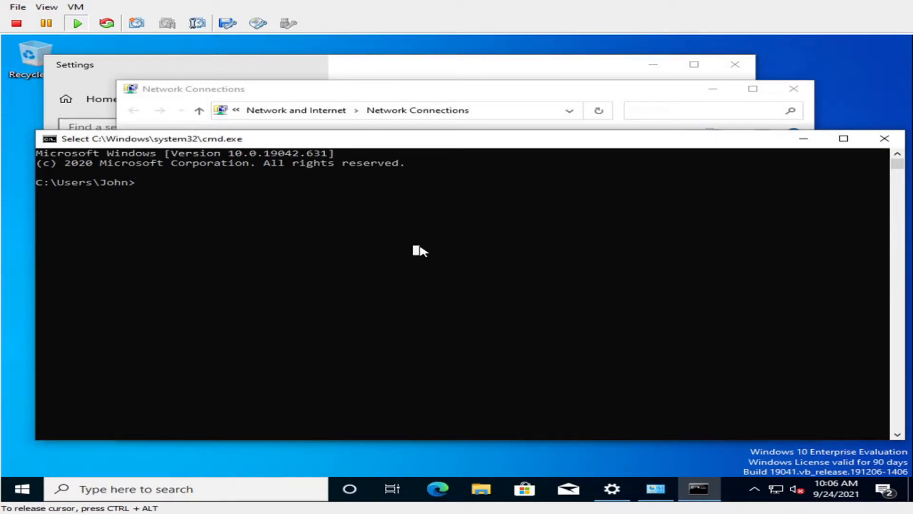
pyautogui.write('ping ')
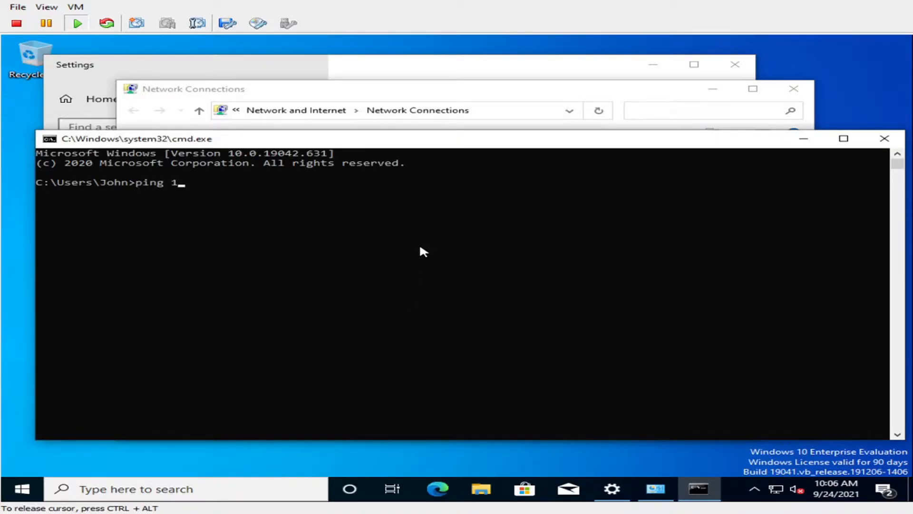
pyautogui.write('10.0.0.100')
pyautogui.press('Return')
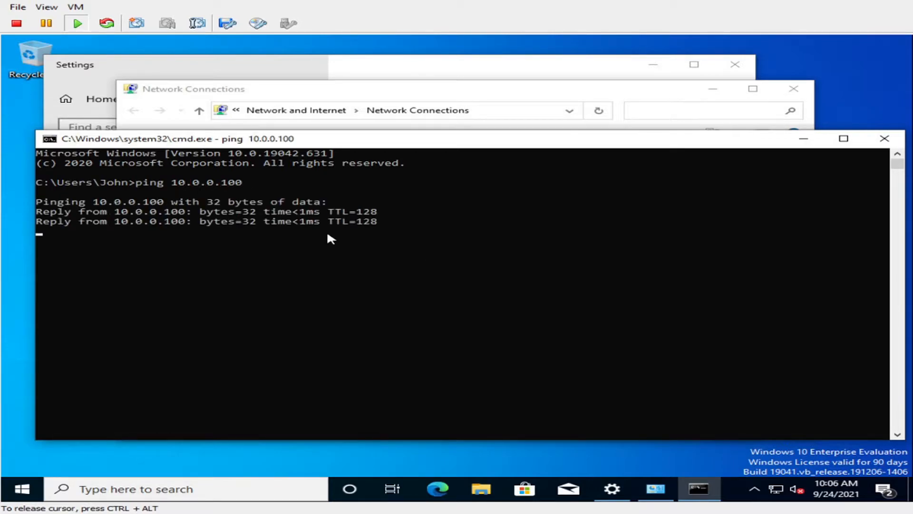
pyautogui.hotkey('ctrl', 'c')
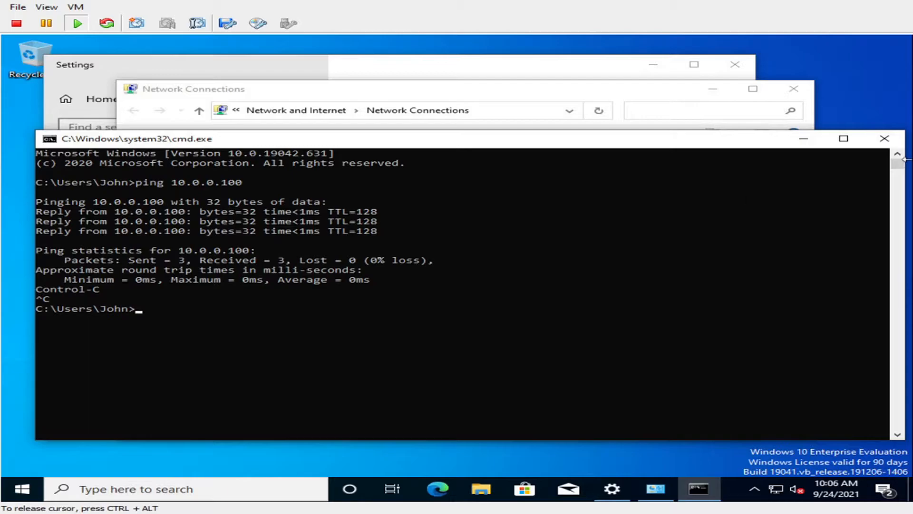
pyautogui.click(896, 143)
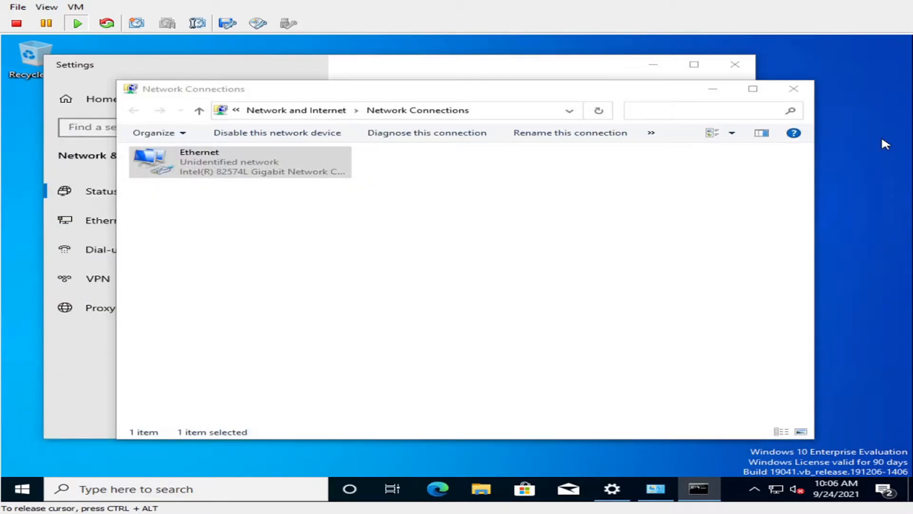
# Open File Explorer on This PC and bring up its shortcut menu
pyautogui.click(596, 249)
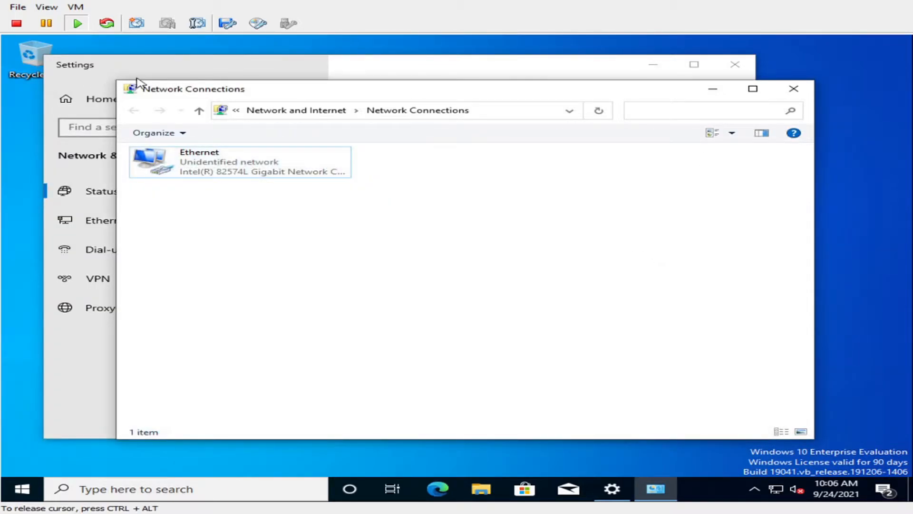
pyautogui.click(479, 492)
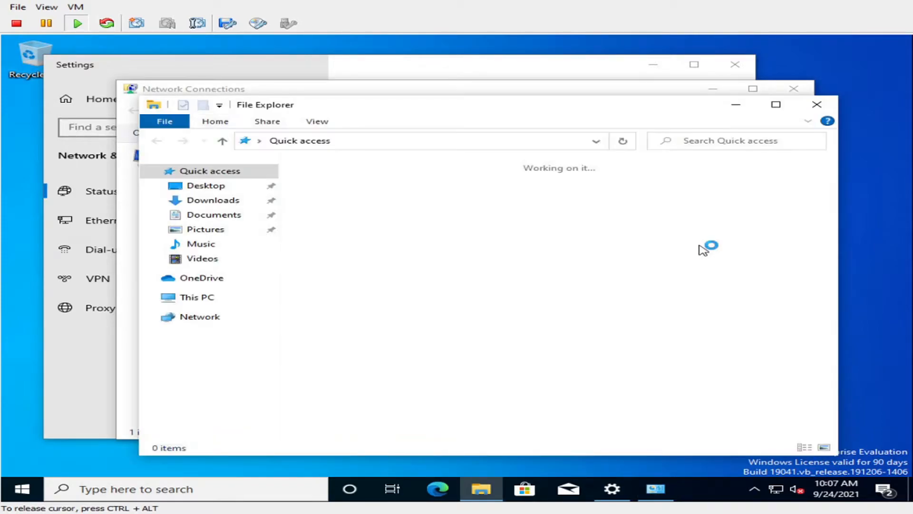
pyautogui.click(208, 302)
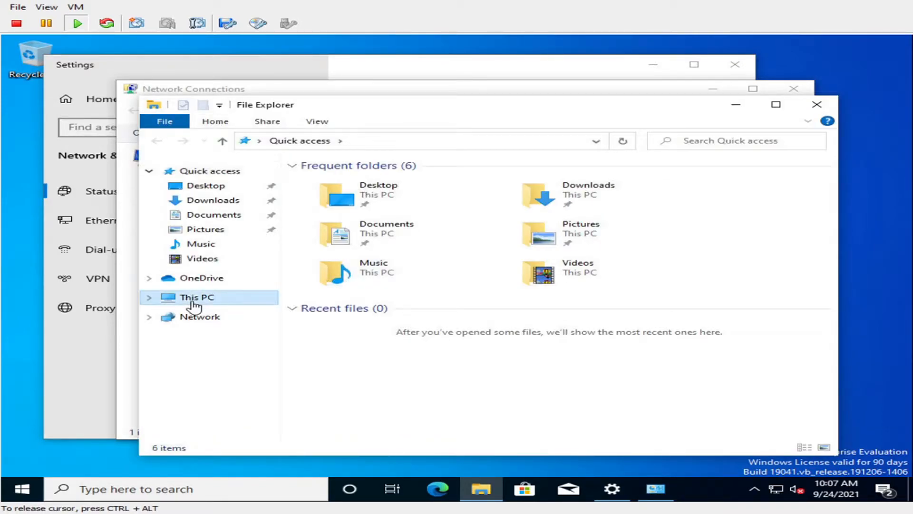
pyautogui.rightClick(208, 300)
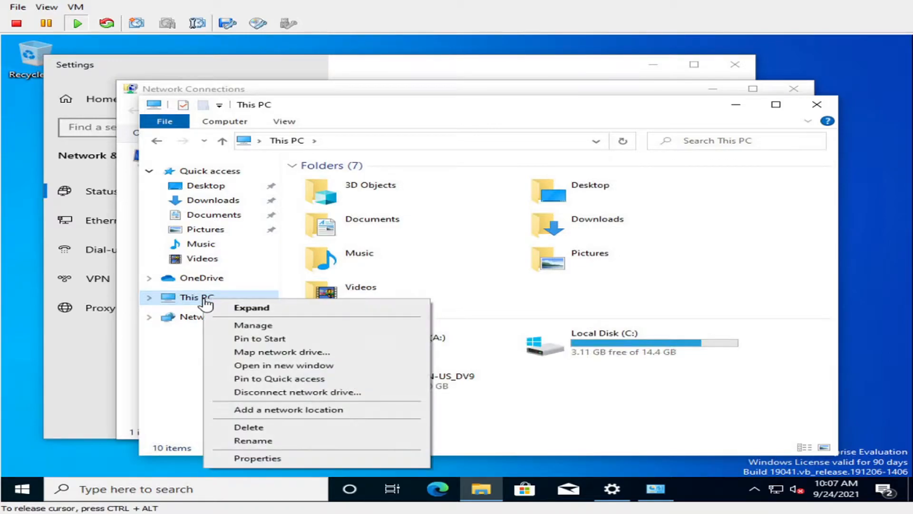
# From This PC's About page, use Rename this PC (advanced) to open System Properties for DESKTOP-OIV4O63
pyautogui.click(262, 459)
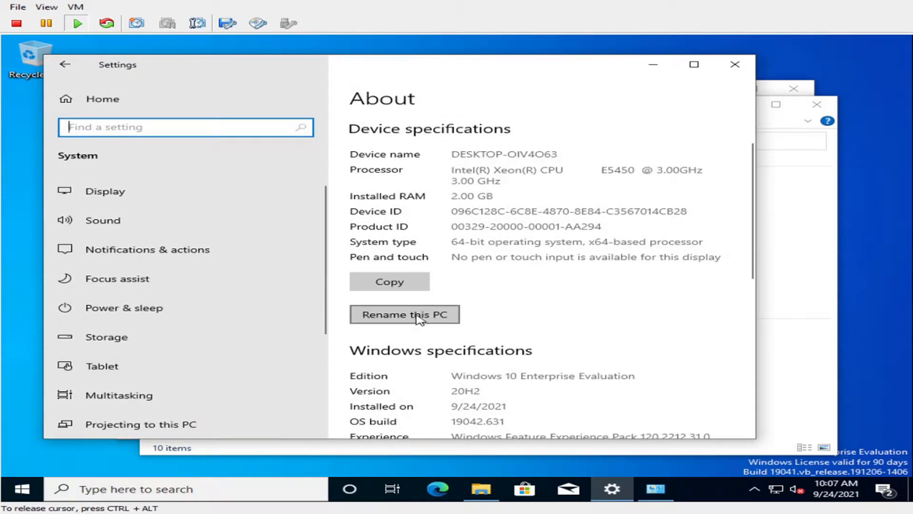
pyautogui.click(421, 315)
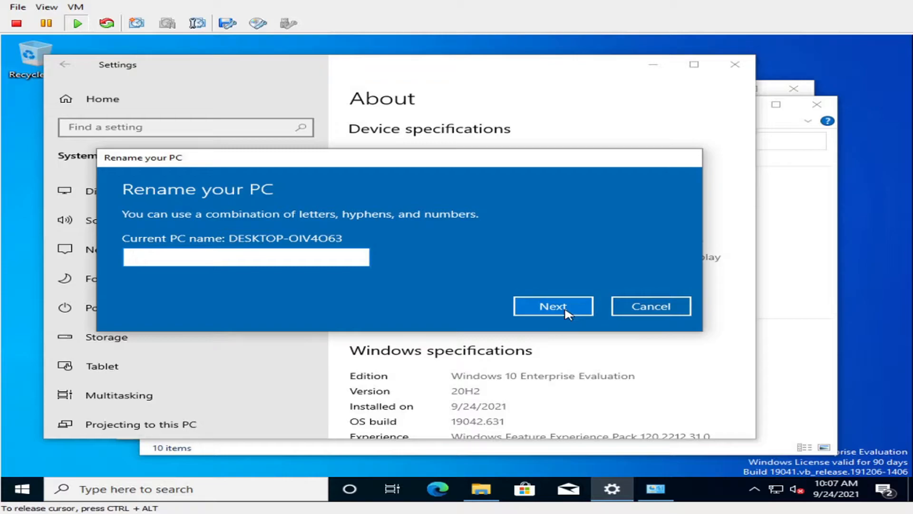
pyautogui.click(631, 306)
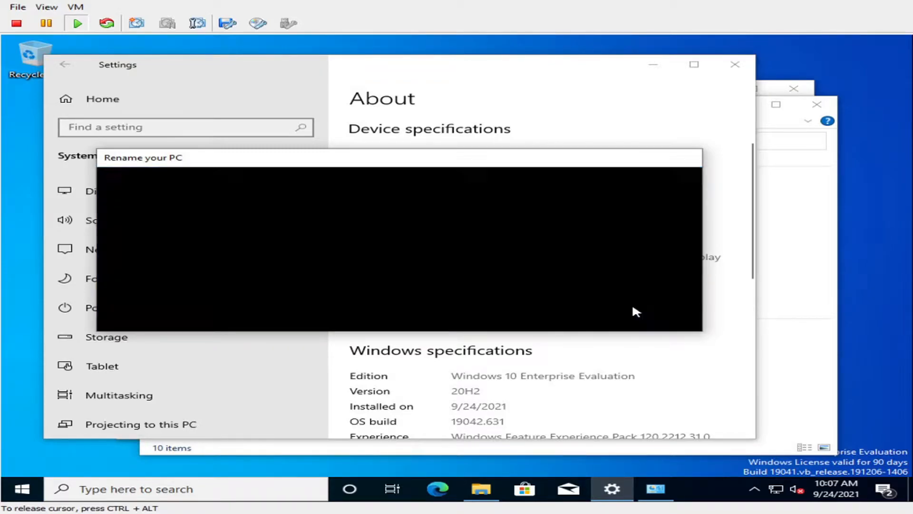
pyautogui.scroll(-5, 493, 309)
pyautogui.scroll(4, 494, 308)
pyautogui.scroll(-5, 496, 309)
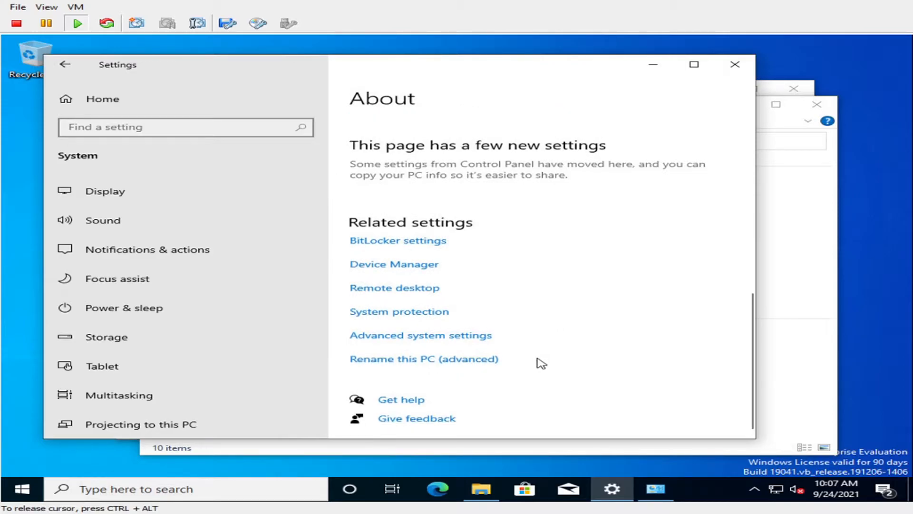
pyautogui.click(411, 361)
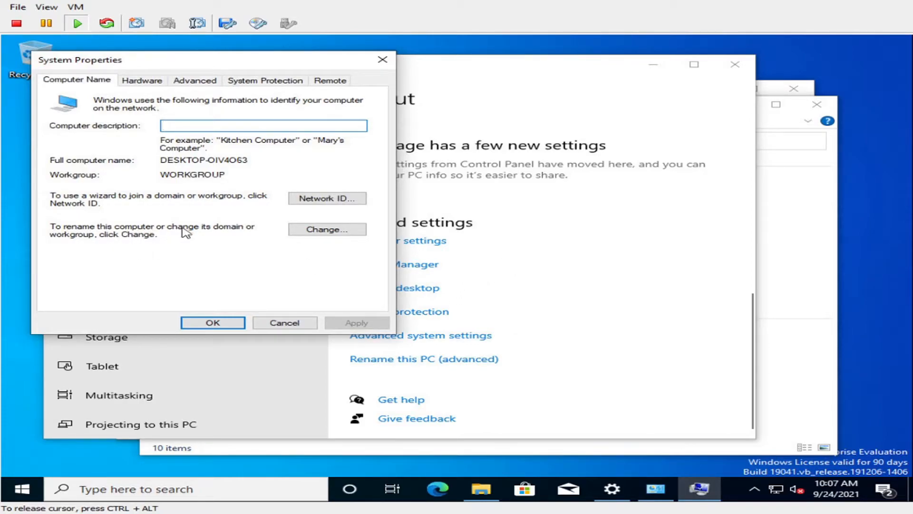
# Rename the computer to JAK and make it a member of the cyberme.local domain
pyautogui.click(353, 231)
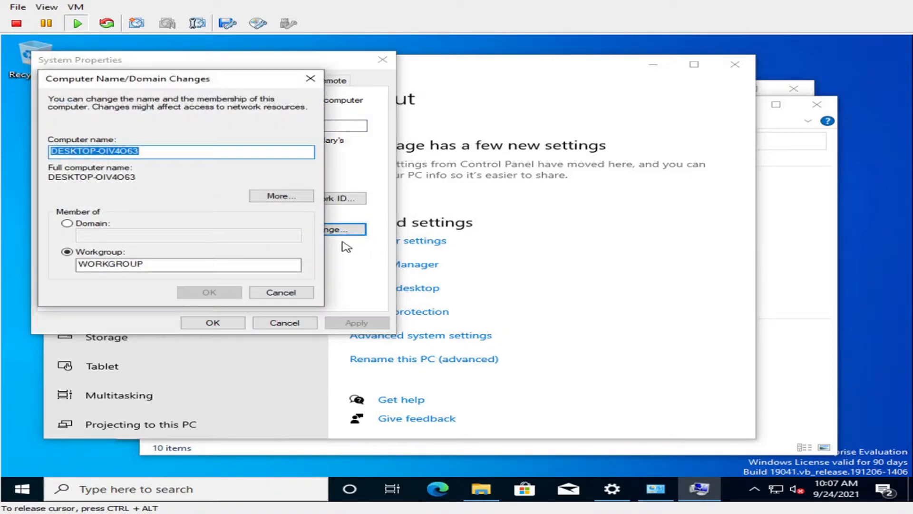
pyautogui.click(70, 226)
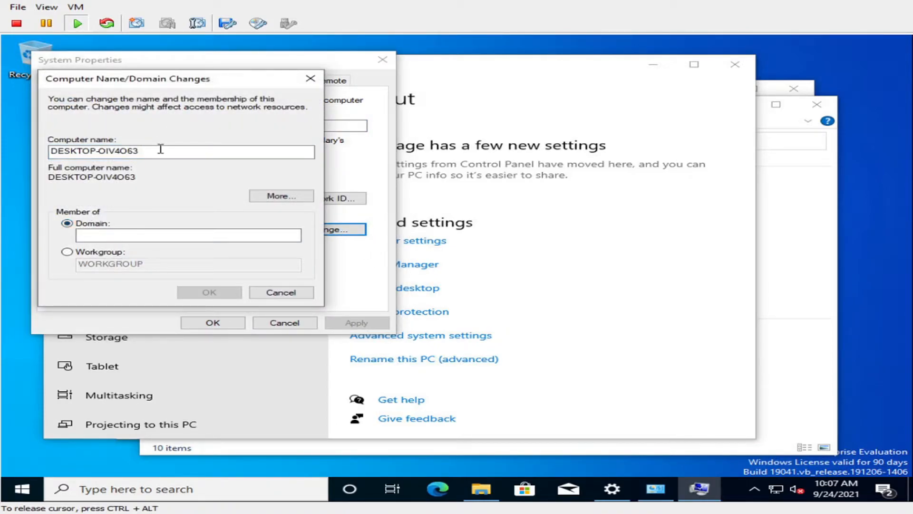
pyautogui.moveTo(169, 151); pyautogui.dragTo(4, 149)
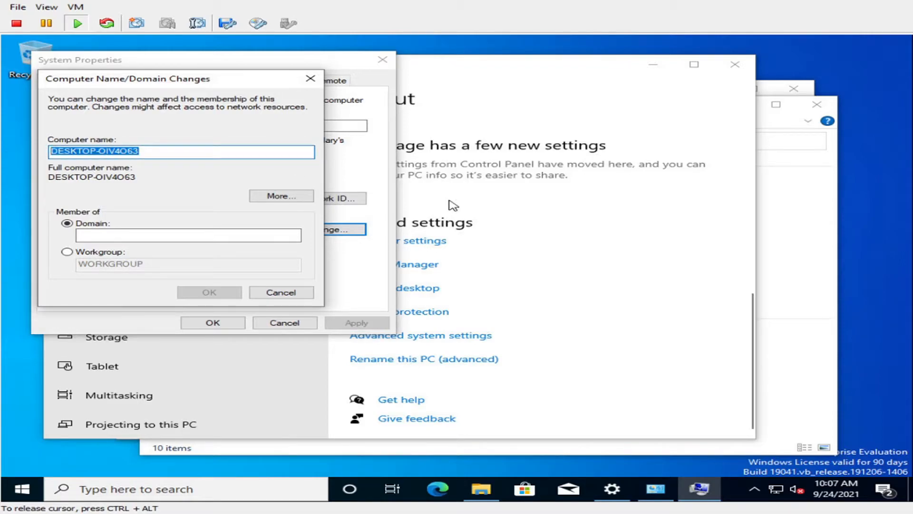
pyautogui.press('BackSpace')
pyautogui.write('JAK')
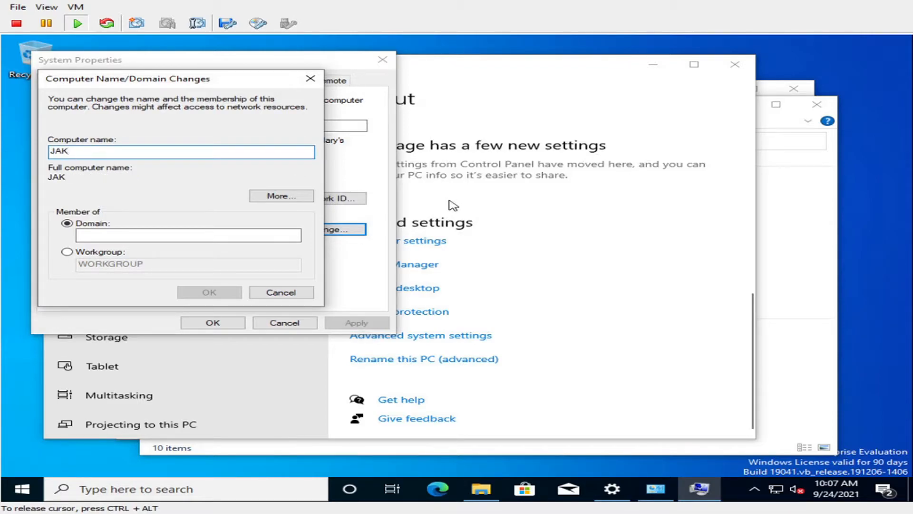
pyautogui.write('s')
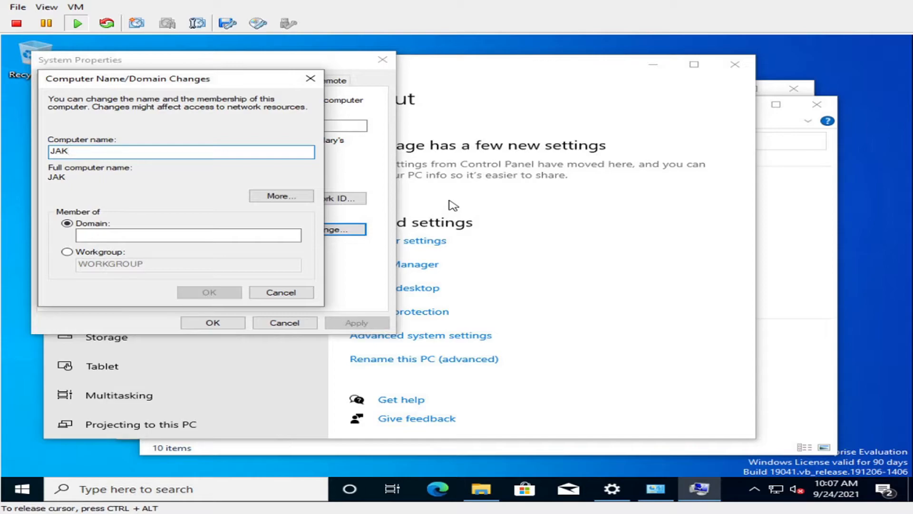
pyautogui.click(149, 234)
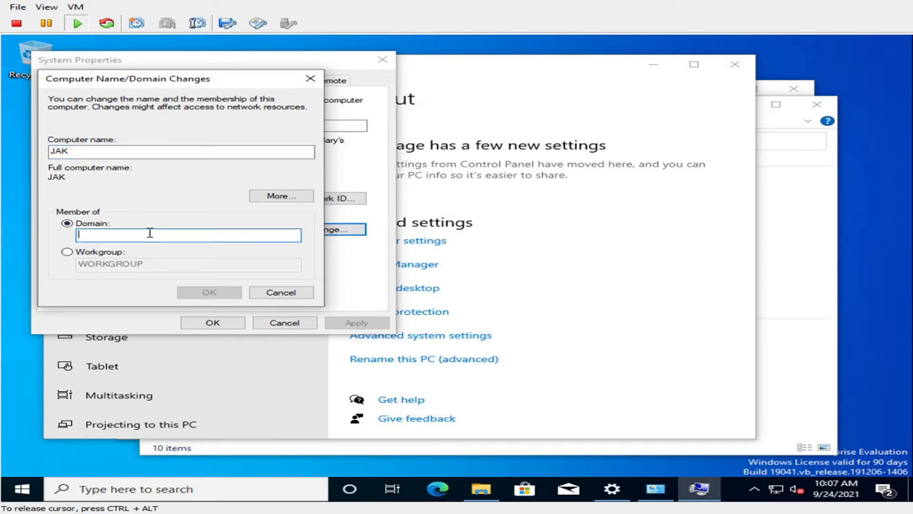
pyautogui.write('cyberme.local')
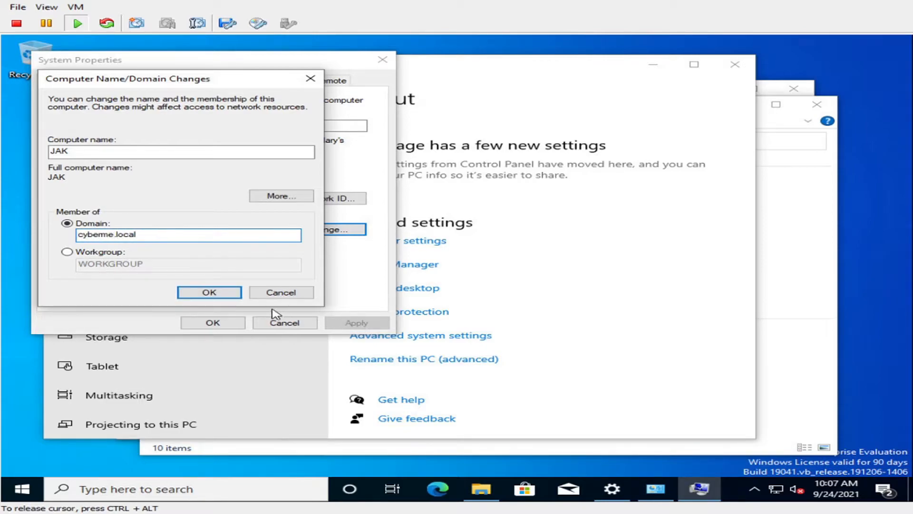
pyautogui.click(221, 293)
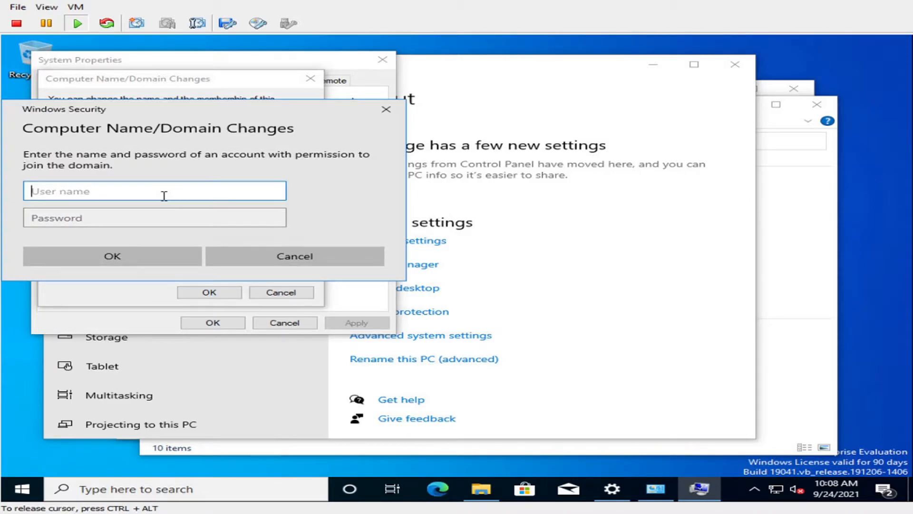
# Authenticate with the domain administrator account, acknowledge the welcome and restart notices, and close System Properties
pyautogui.write('adminstrator')
pyautogui.press('Tab')
pyautogui.write('*************')
pyautogui.press('Return')
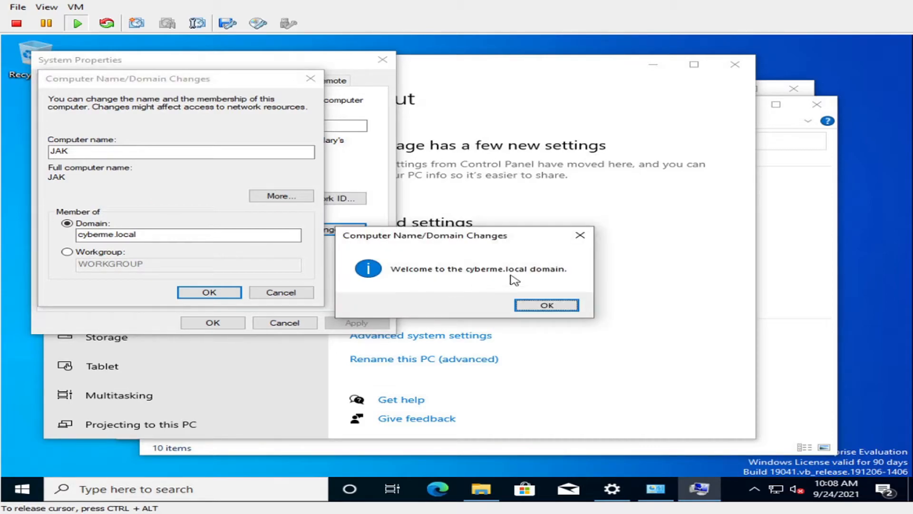
pyautogui.click(547, 307)
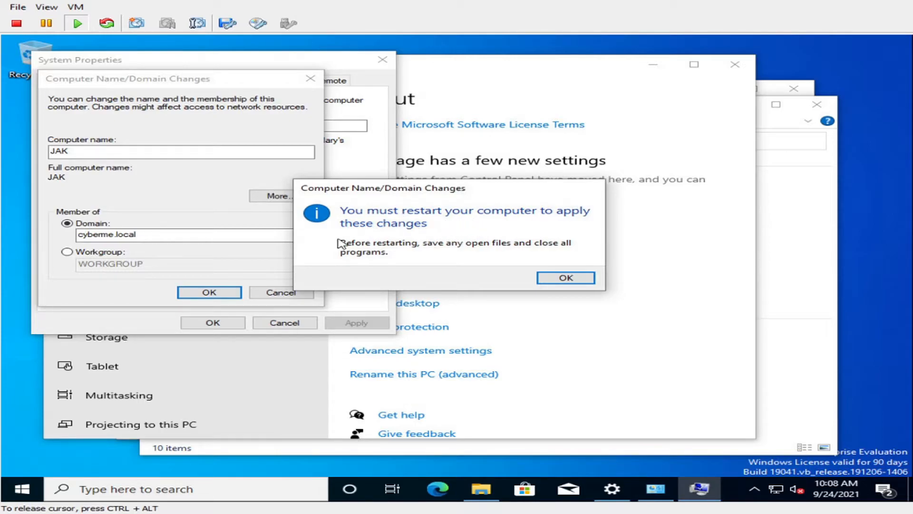
pyautogui.click(548, 282)
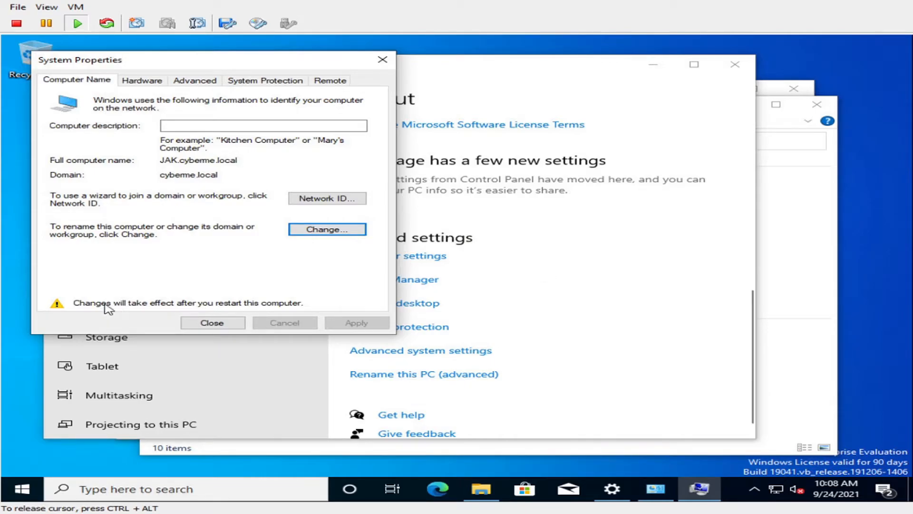
pyautogui.click(222, 323)
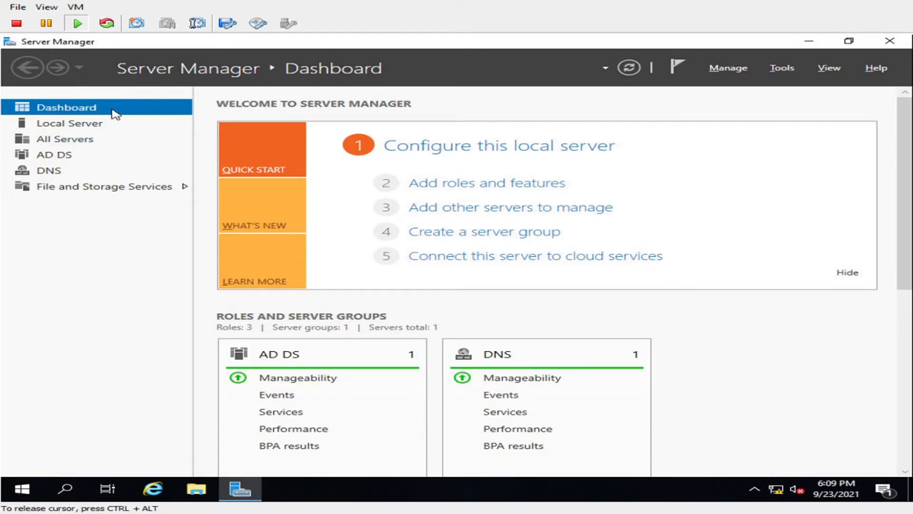
# Launch Active Directory Users and Computers from Tools and display the cyberme.local Users container
pyautogui.click(786, 69)
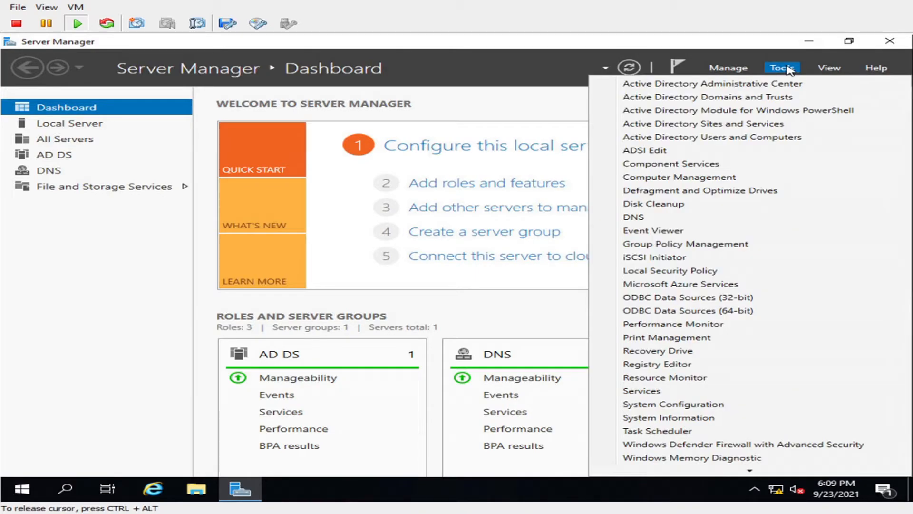
pyautogui.click(777, 138)
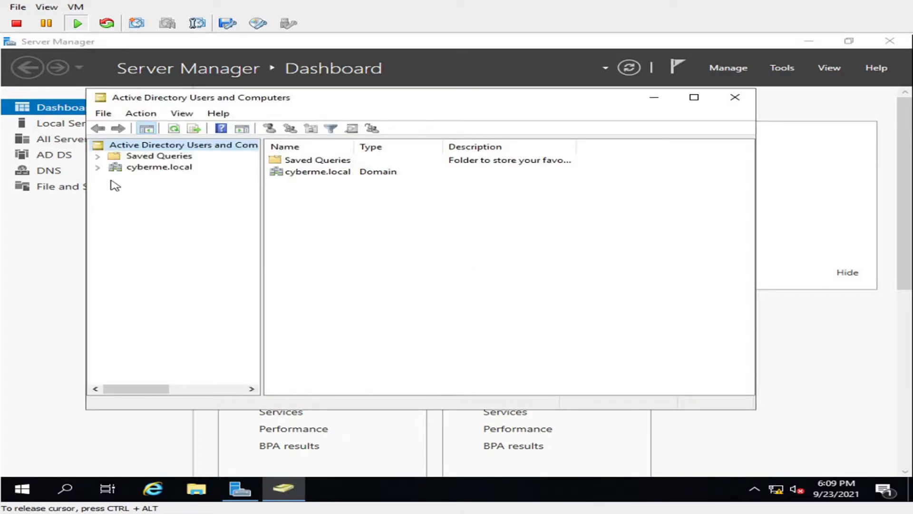
pyautogui.click(97, 167)
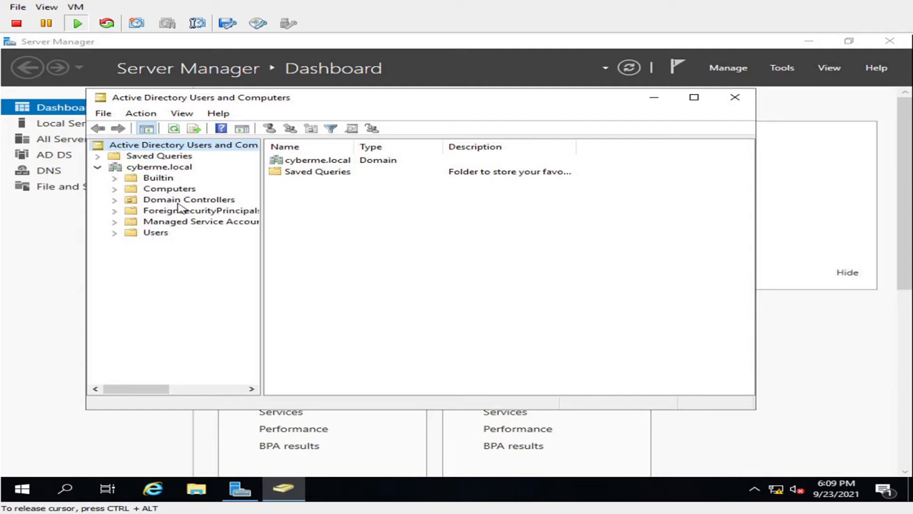
pyautogui.click(115, 233)
pyautogui.click(157, 233)
pyautogui.scroll(-1, 497, 226)
pyautogui.scroll(1, 496, 224)
pyautogui.scroll(-1, 495, 223)
pyautogui.scroll(1, 497, 225)
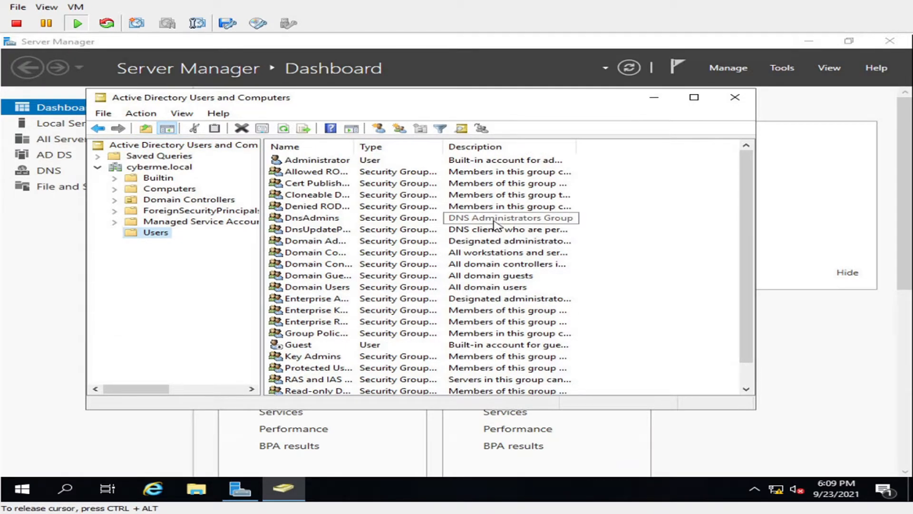
pyautogui.click(360, 160)
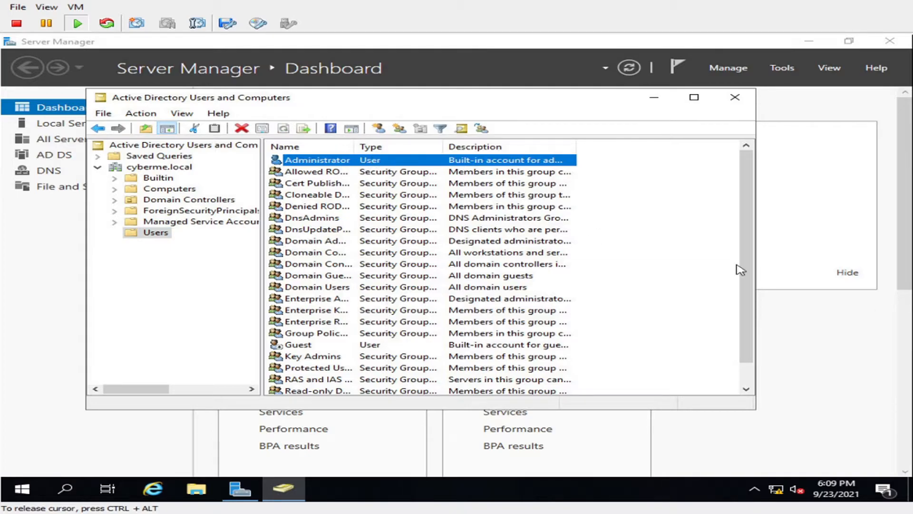
pyautogui.click(658, 246)
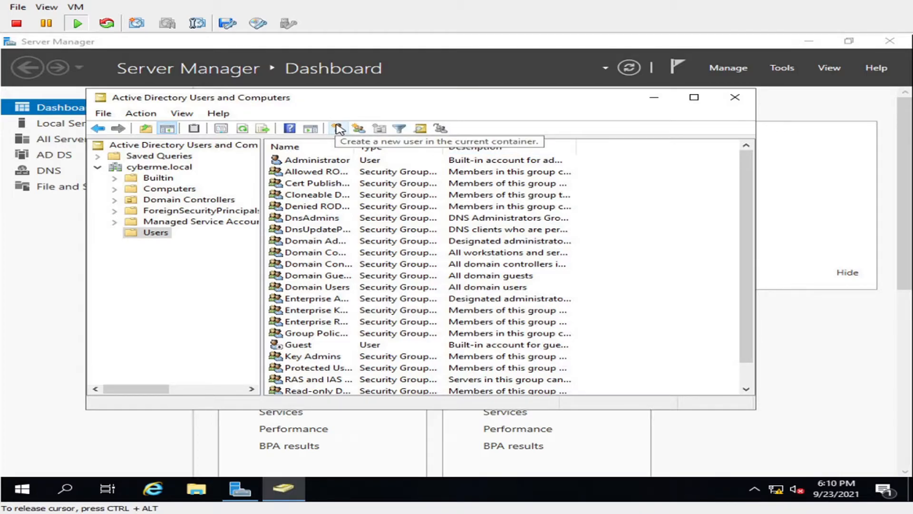
# Start a new user in cyberme.local/Users, entering the first name, last name and logon name
pyautogui.rightClick(675, 249)
pyautogui.moveTo(726, 290)
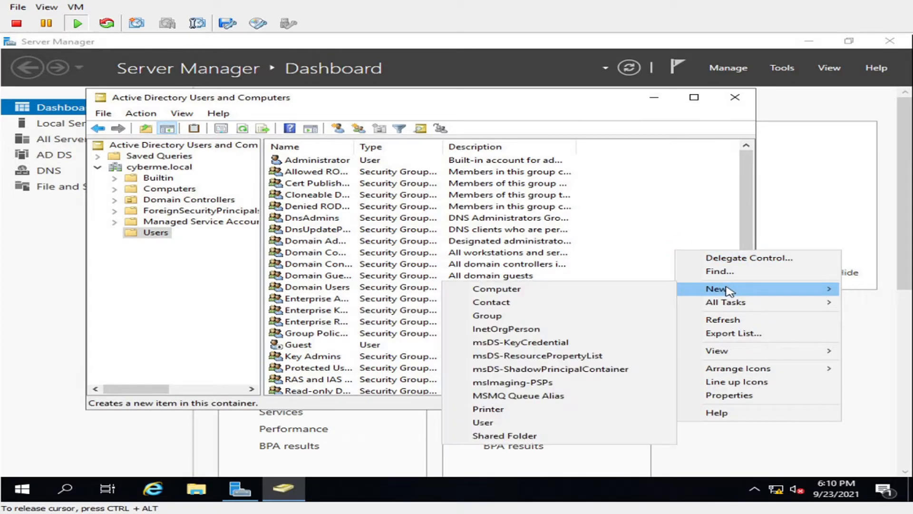
pyautogui.click(559, 423)
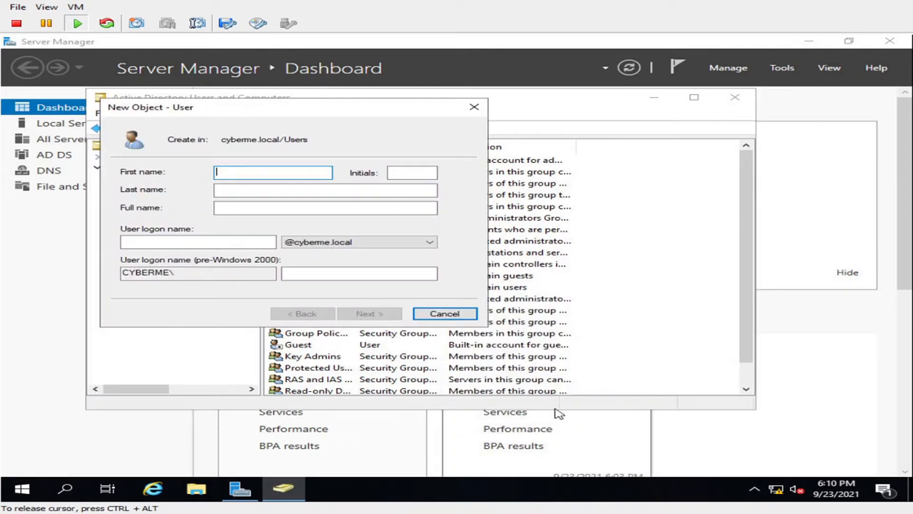
pyautogui.press('Tab')
pyautogui.press('Tab')
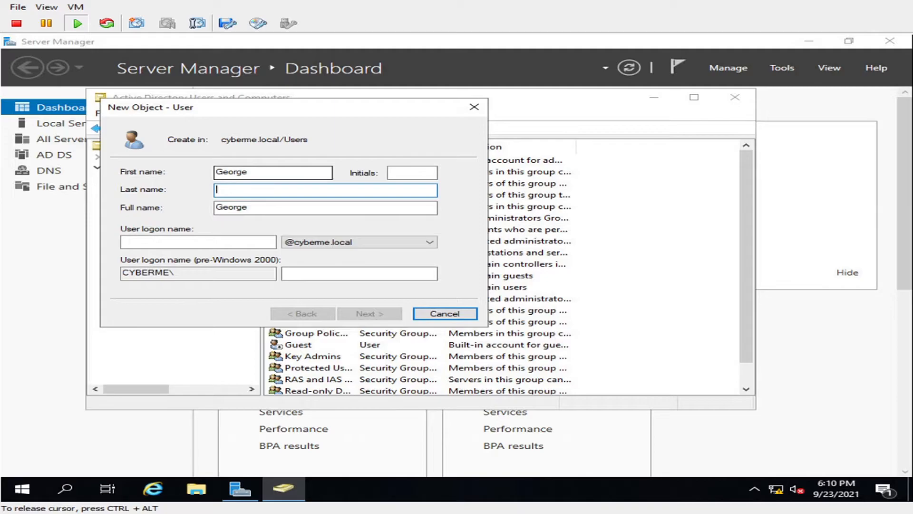
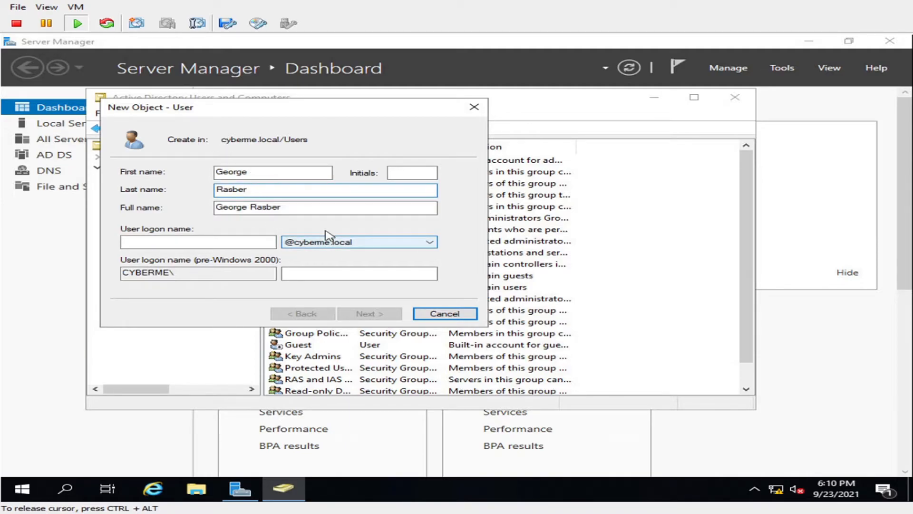
pyautogui.click(144, 246)
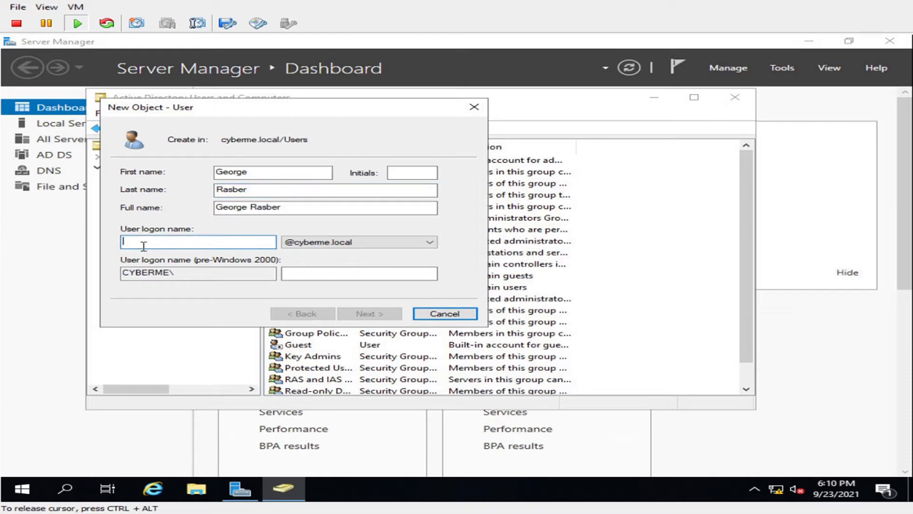
pyautogui.write('George')
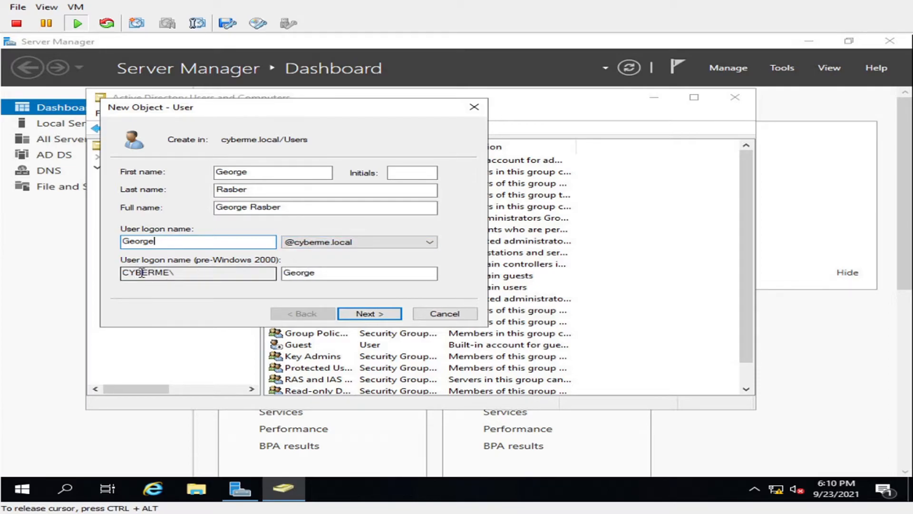
# Set and confirm the new user's initial password, then finish creating the account
pyautogui.click(365, 316)
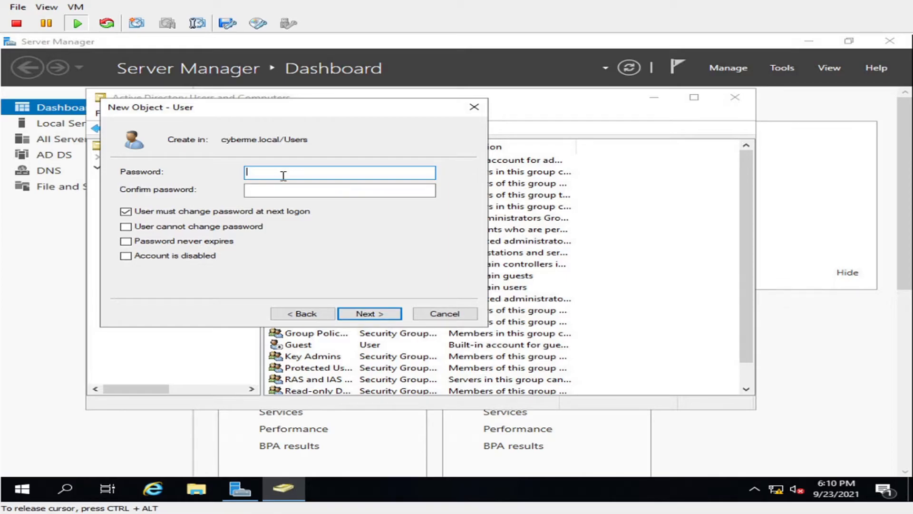
pyautogui.write('Password1234!')
pyautogui.press('Tab')
pyautogui.write('Password1234!')
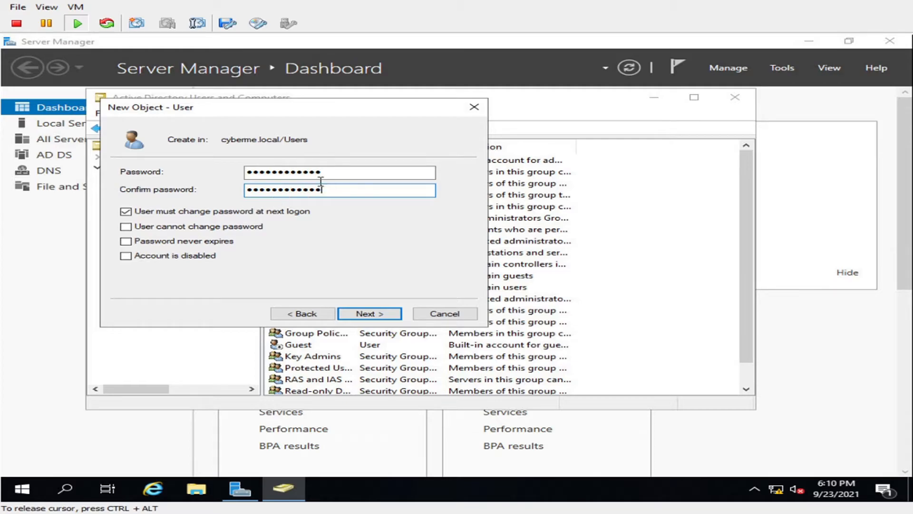
pyautogui.moveTo(343, 170); pyautogui.dragTo(180, 172)
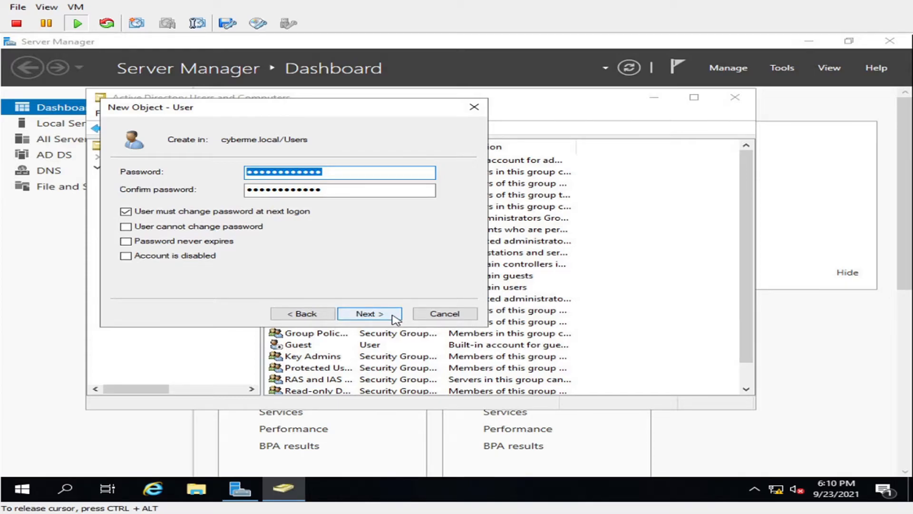
pyautogui.click(369, 314)
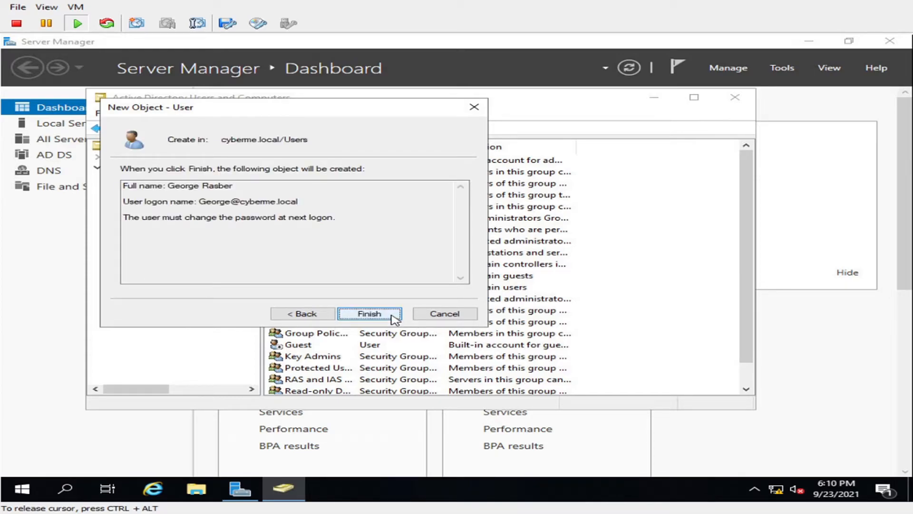
pyautogui.click(393, 315)
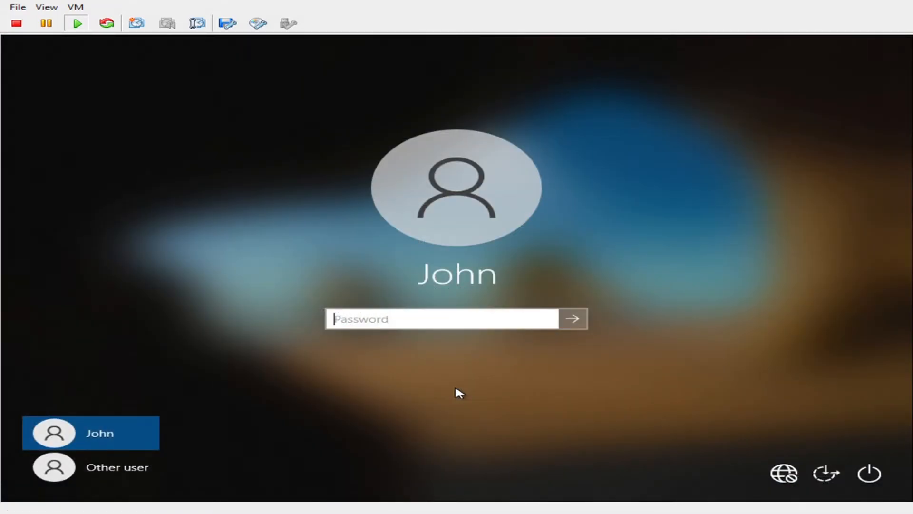
# Capture input in the Windows 10 VM and choose the Other user sign-in option
pyautogui.click(455, 388)
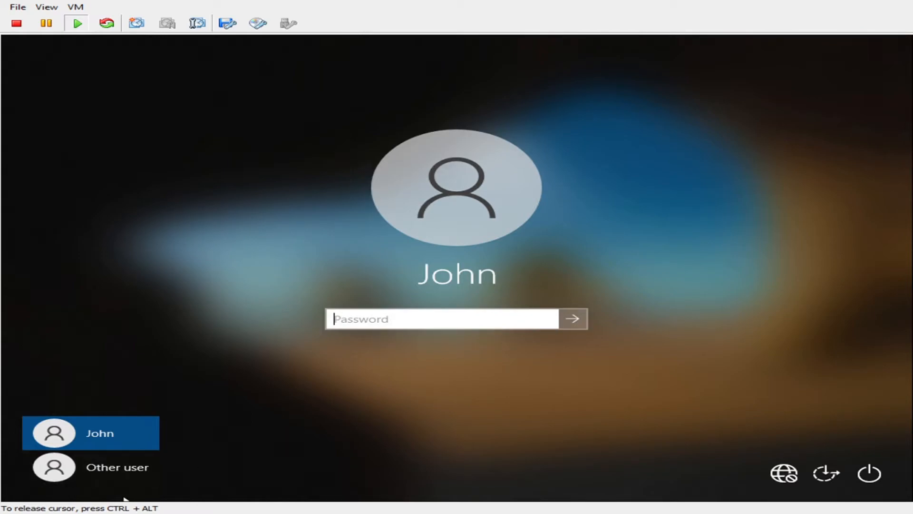
pyautogui.click(133, 470)
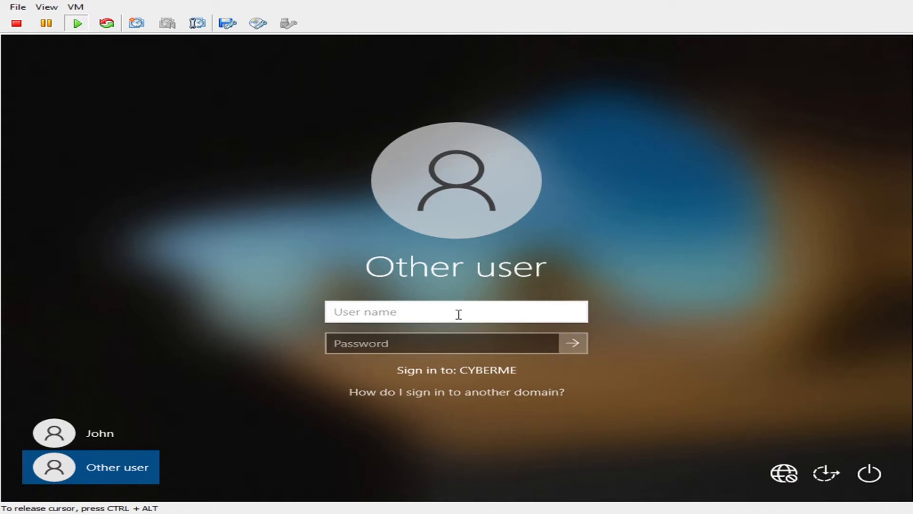
# Sign in to CYBERME with the new domain user's logon name and password
pyautogui.write('George')
pyautogui.press('Tab')
pyautogui.write('*************')
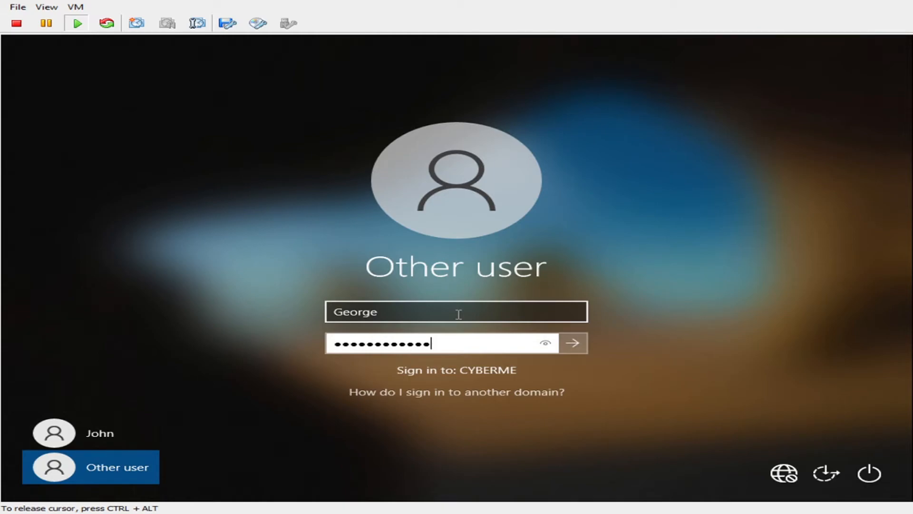
pyautogui.press('Return')
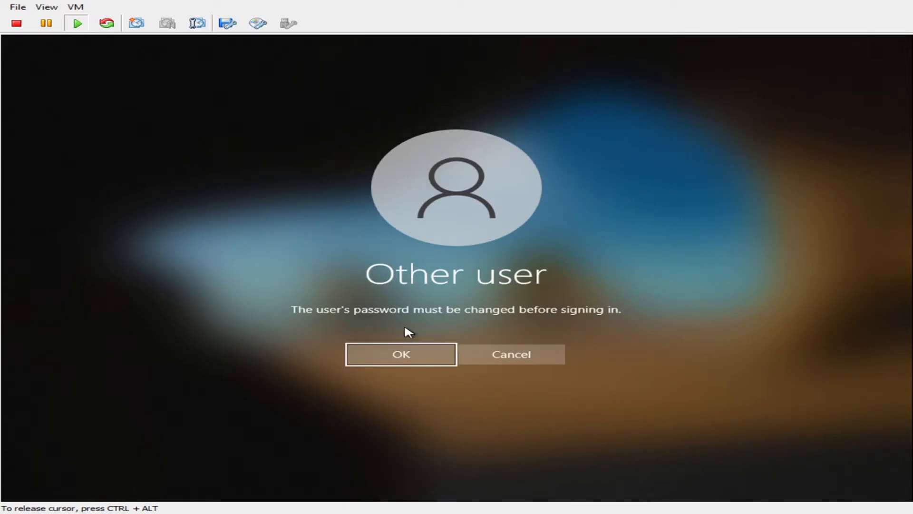
# Accept the required password change and enter and confirm a new password
pyautogui.click(400, 353)
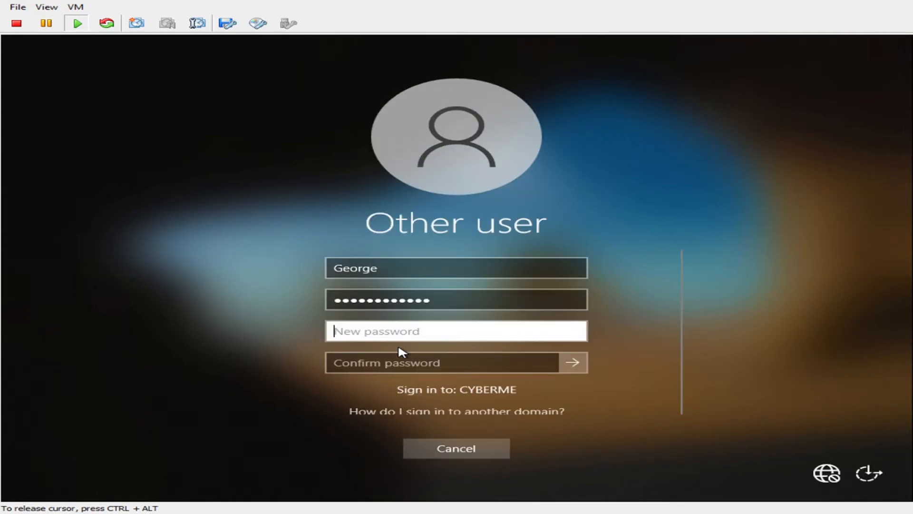
pyautogui.write('*************')
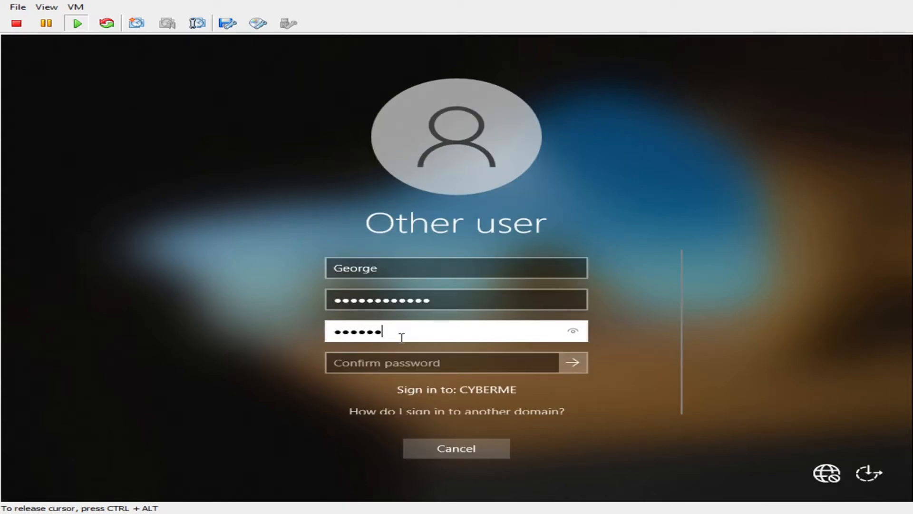
pyautogui.press('Tab')
pyautogui.write('***********')
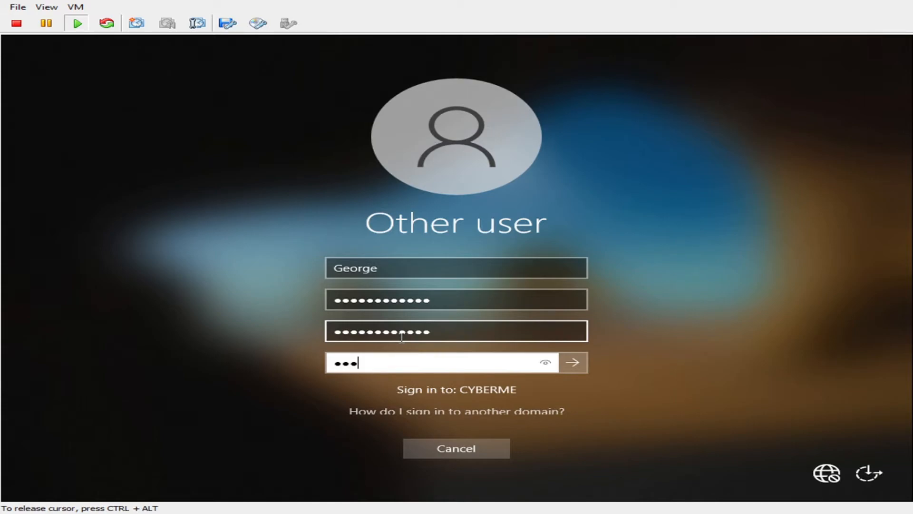
pyautogui.write('**')
pyautogui.press('Return')
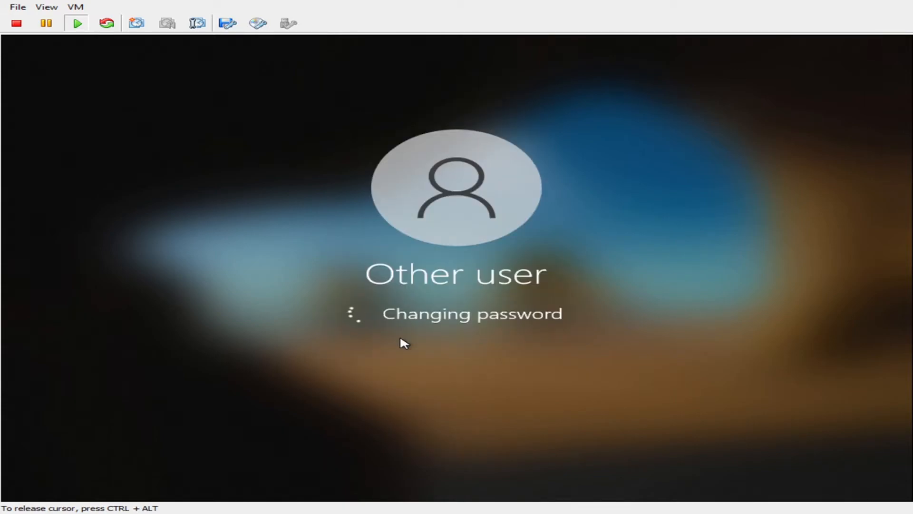
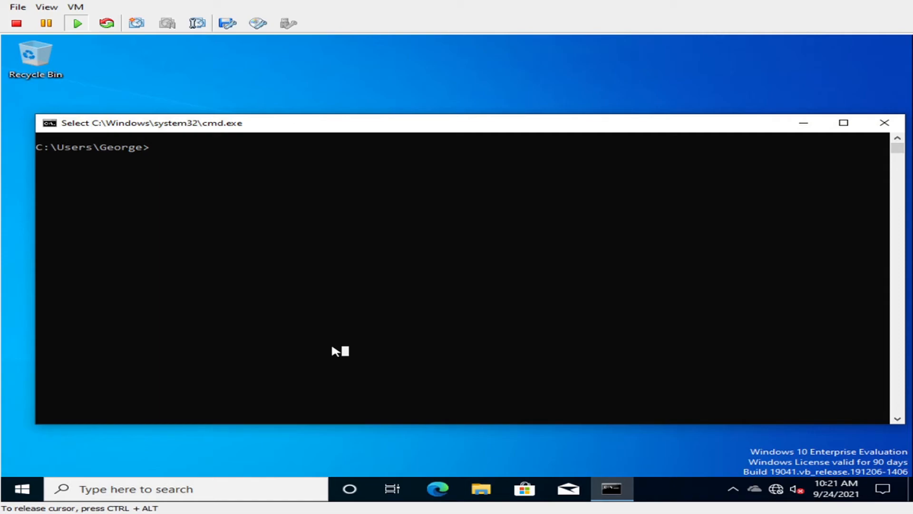
# Run nslookup cyberme.local and confirm it resolves to 10.0.0.100
pyautogui.write('nslookup cyberme.local')
pyautogui.press('Return')
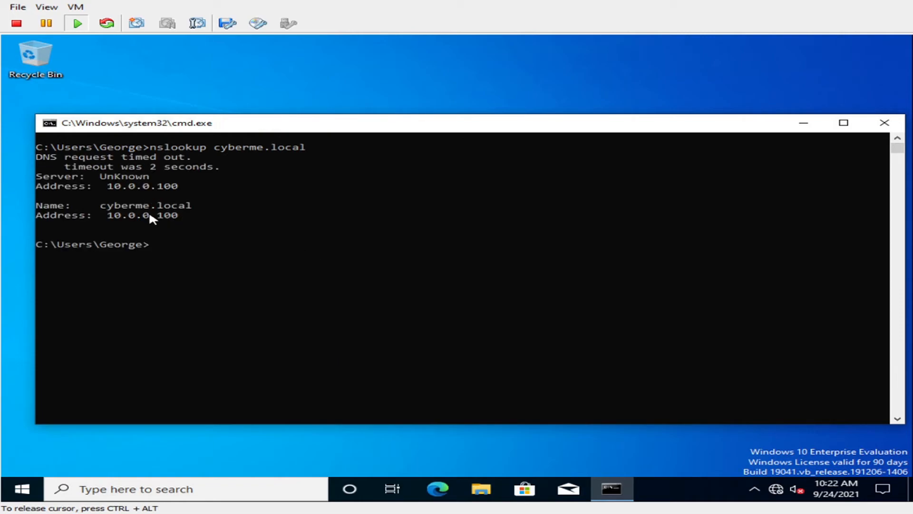
# Run nslookup 10.0.0.100 and see the reverse lookup time out
pyautogui.write('nslookup 10.0.0')
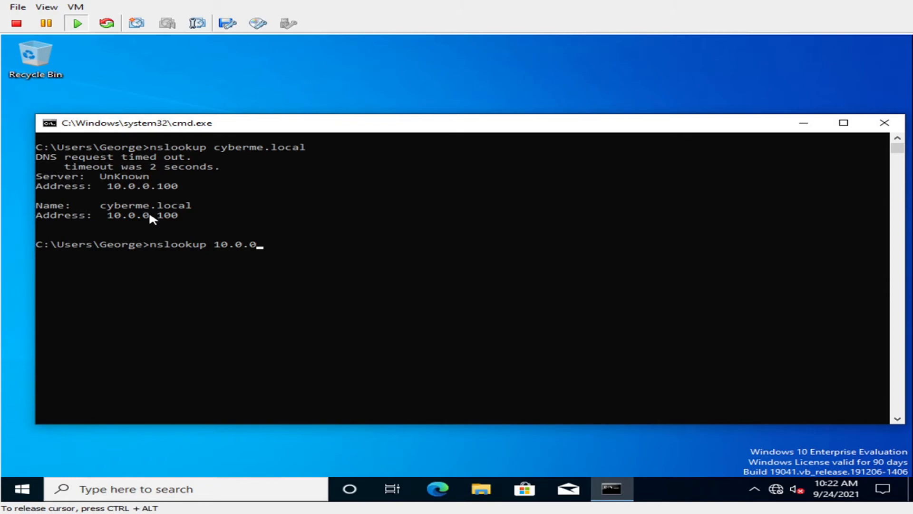
pyautogui.write('.100')
pyautogui.press('Return')
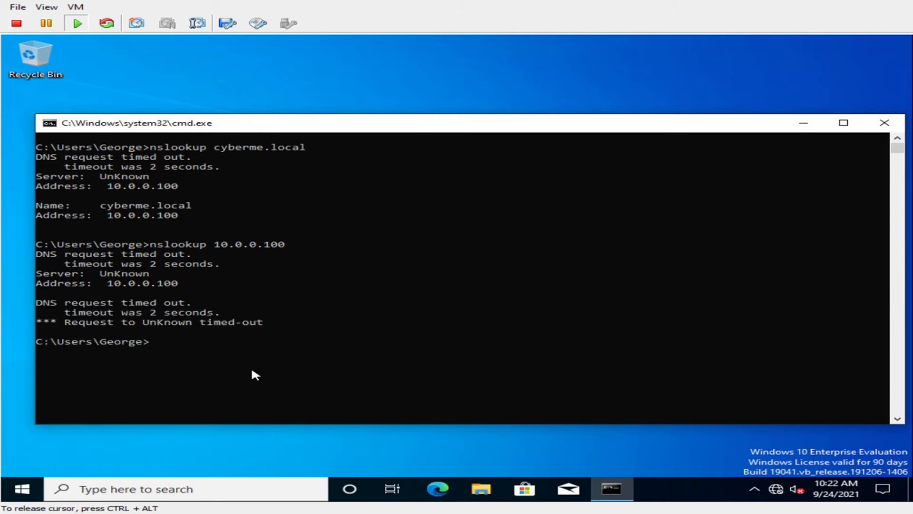
pyautogui.hotkey('ctrl', 'alt')
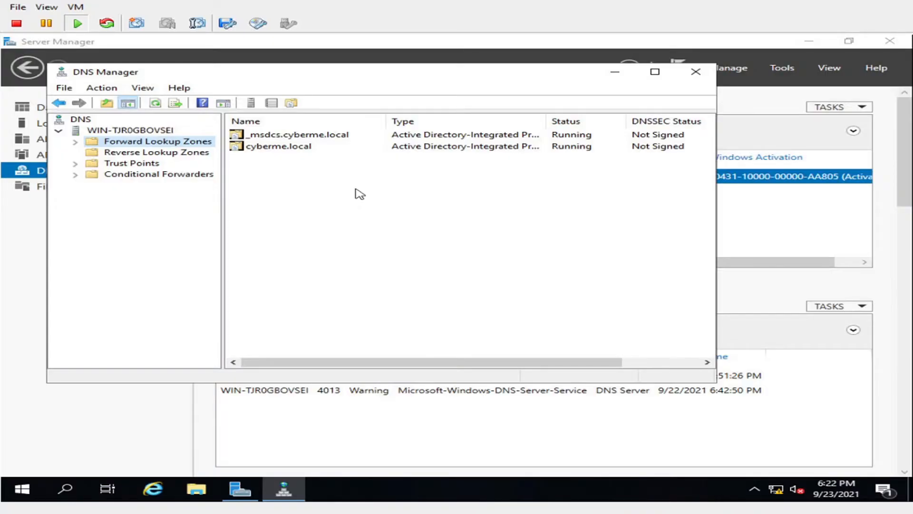
# Create an AD-integrated IPv4 reverse lookup zone for network 10.0.0 with secure-only dynamic updates
pyautogui.click(156, 336)
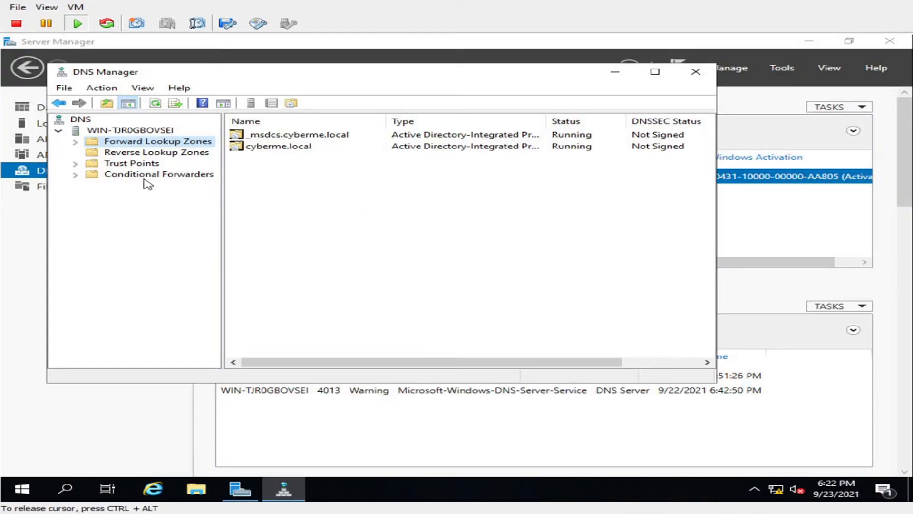
pyautogui.click(147, 154)
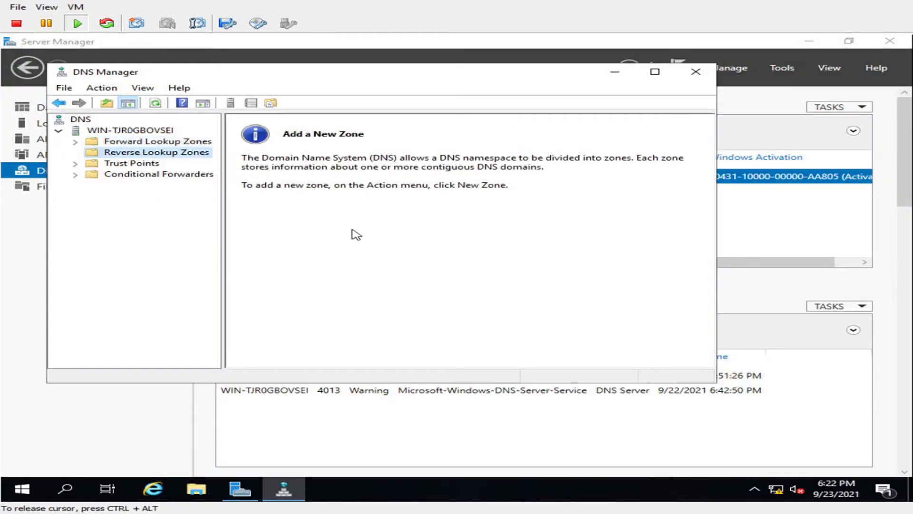
pyautogui.rightClick(151, 155)
pyautogui.click(180, 158)
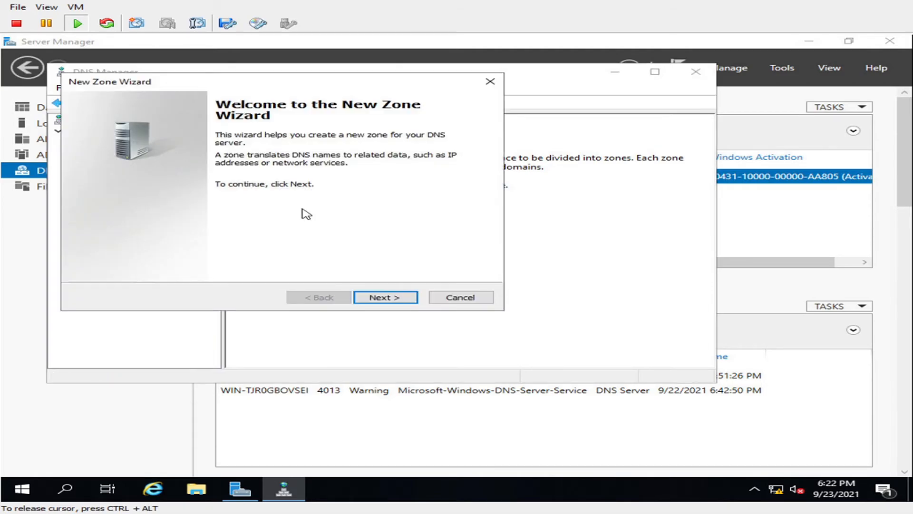
pyautogui.click(362, 296)
pyautogui.click(361, 297)
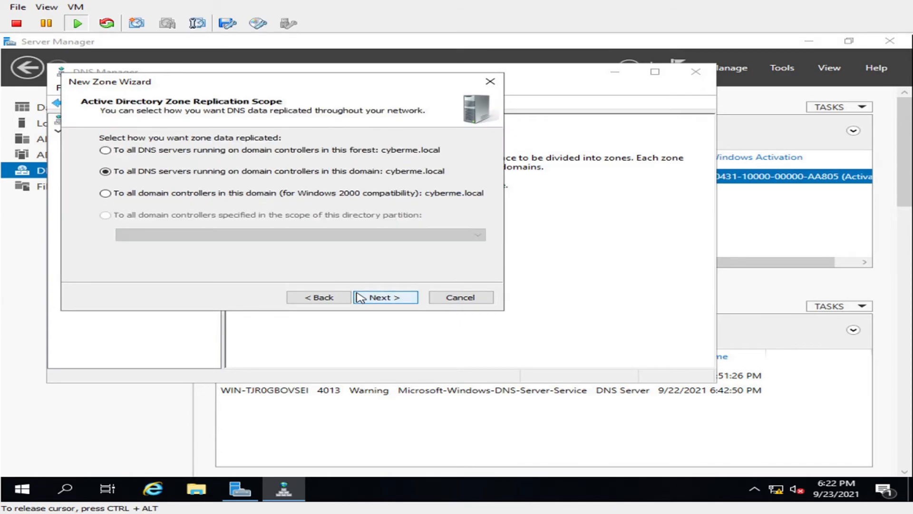
pyautogui.click(361, 297)
pyautogui.click(362, 296)
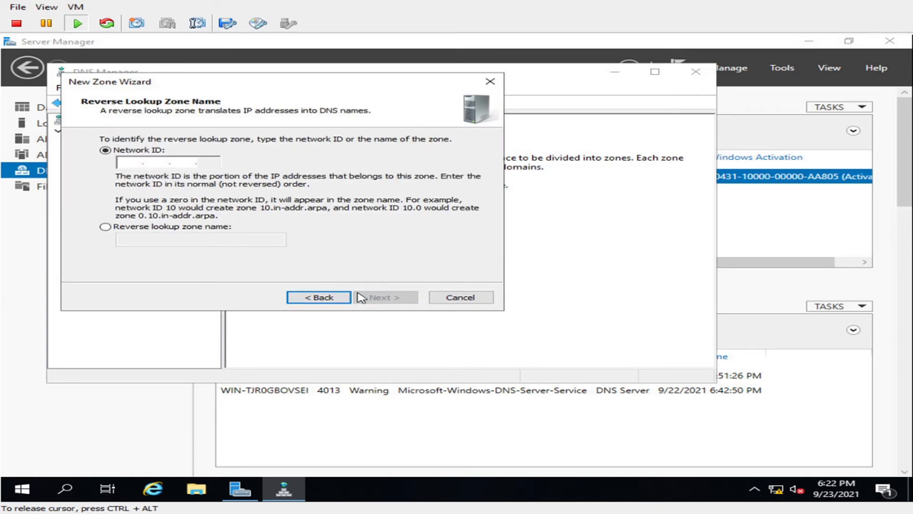
pyautogui.write('10.0.0')
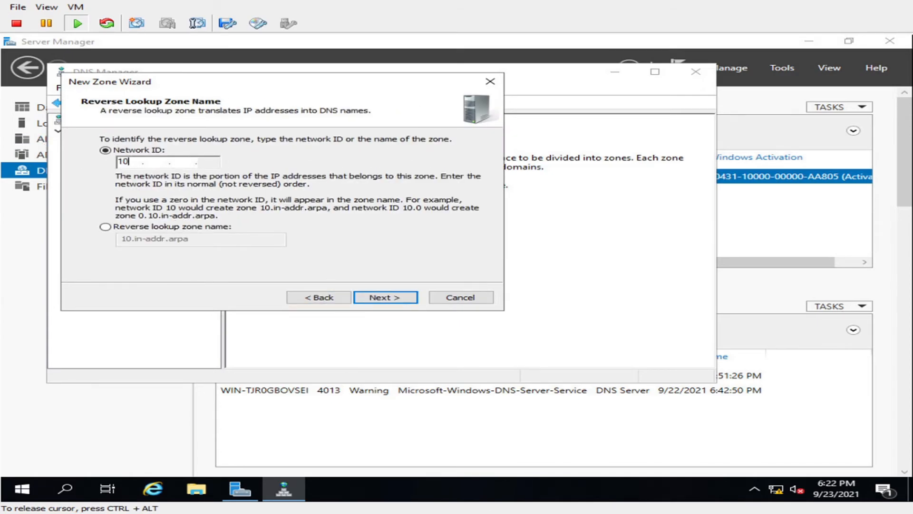
pyautogui.click(414, 300)
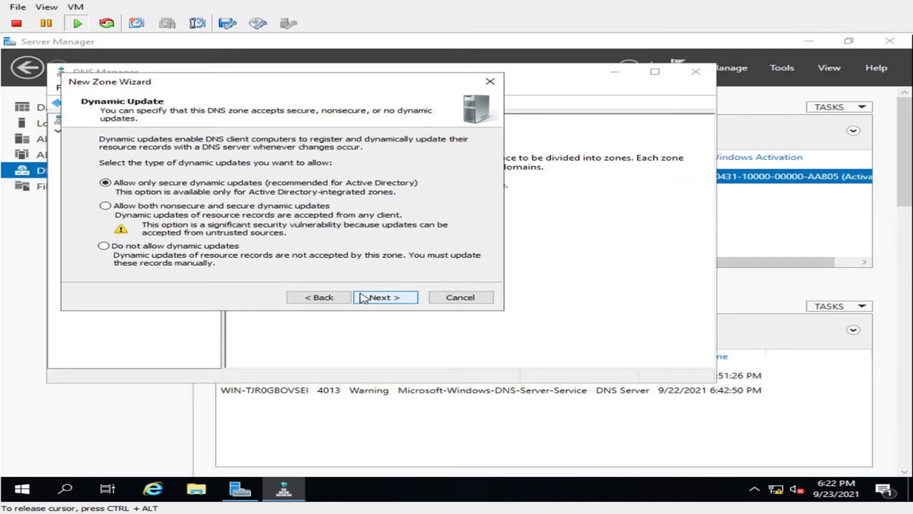
pyautogui.click(396, 298)
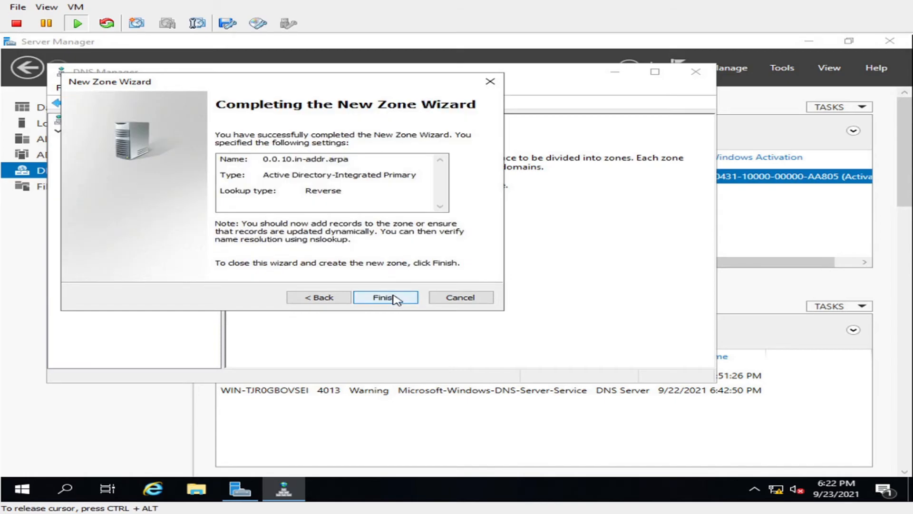
pyautogui.click(385, 298)
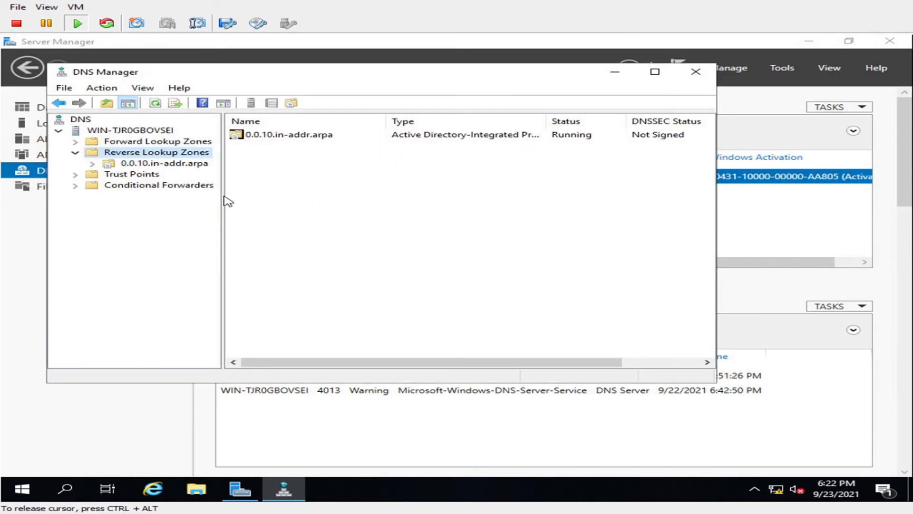
# Add a PTR record in 0.0.10.in-addr.arpa mapping 10.0.0.100 to win-tjr0gbovsei.cyberme.local
pyautogui.click(182, 163)
pyautogui.rightClick(184, 165)
pyautogui.click(241, 197)
pyautogui.click(507, 205)
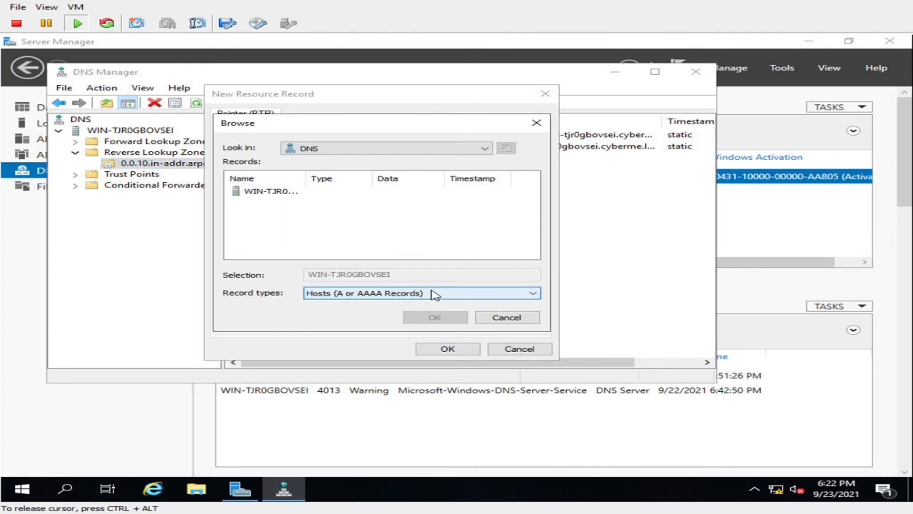
pyautogui.doubleClick(270, 191)
pyautogui.click(280, 192)
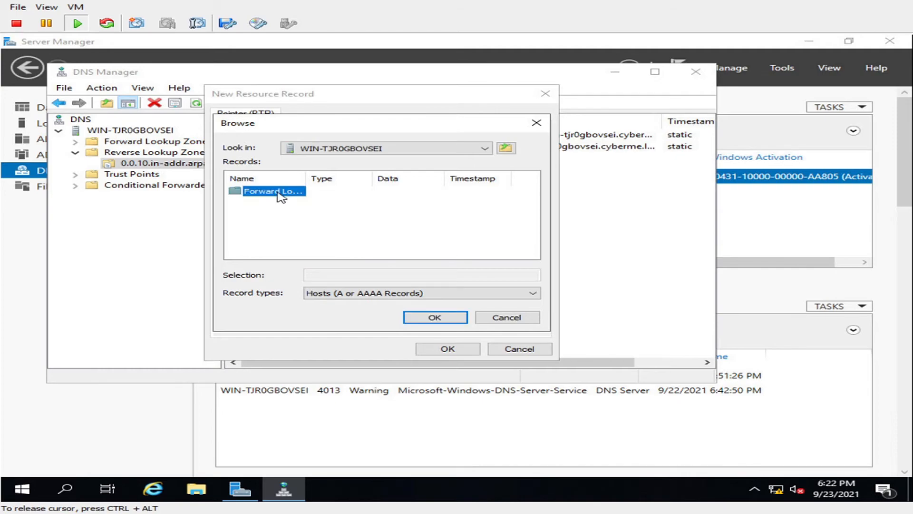
pyautogui.doubleClick(280, 195)
pyautogui.doubleClick(284, 203)
pyautogui.scroll(-1, 277, 240)
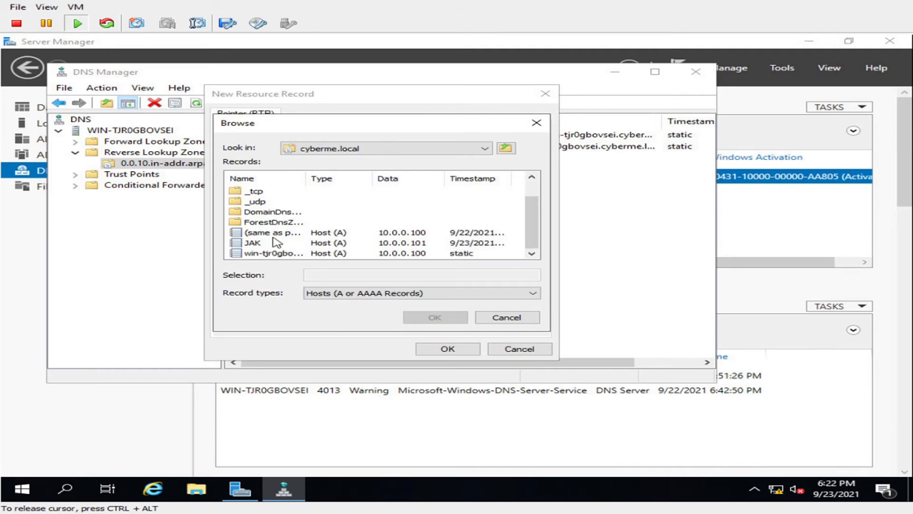
pyautogui.click(278, 254)
pyautogui.click(434, 317)
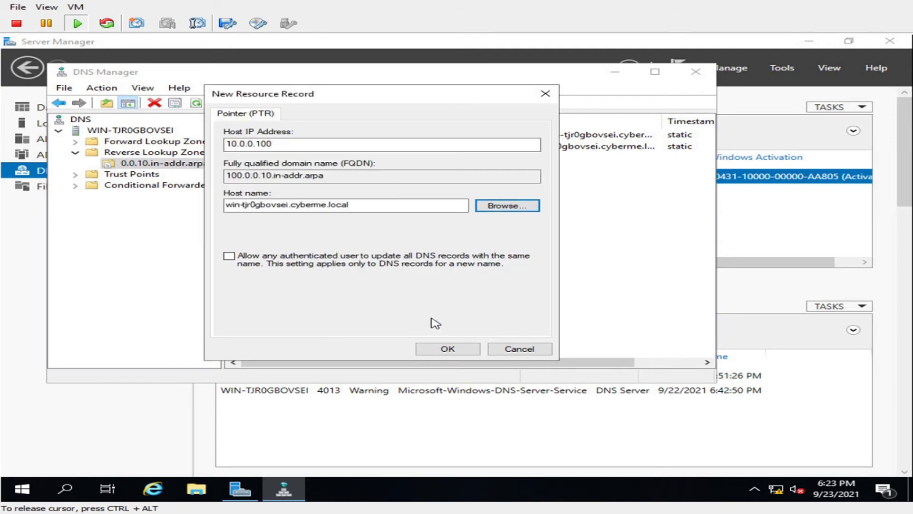
pyautogui.click(454, 350)
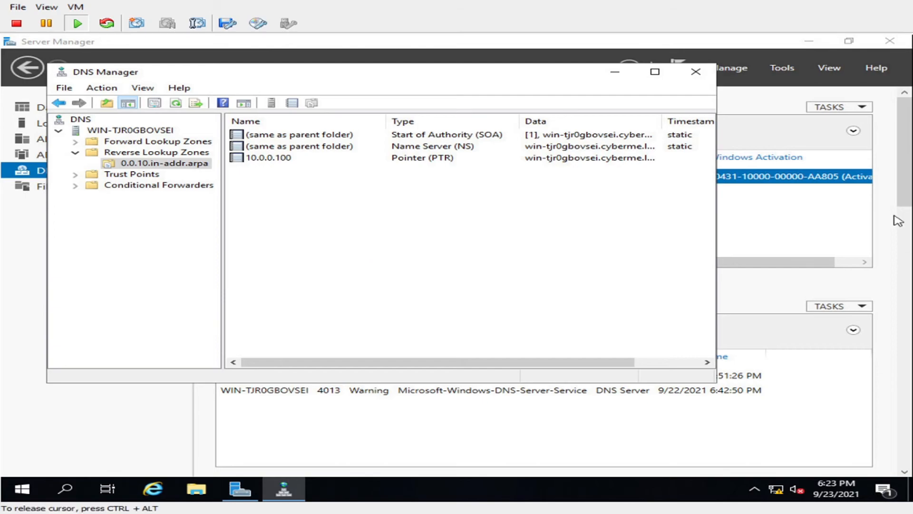
# Review the cyberme.local forward zone records, including host JAK at 10.0.0.101
pyautogui.click(177, 142)
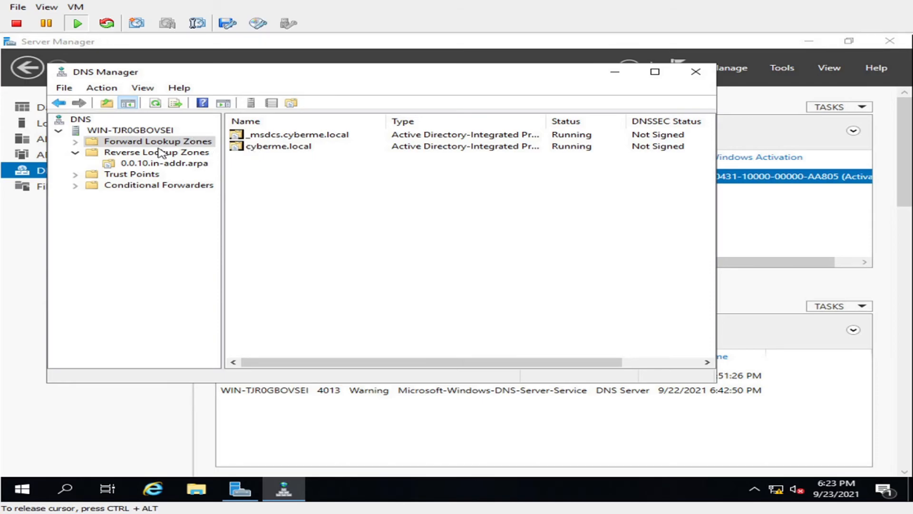
pyautogui.doubleClick(263, 147)
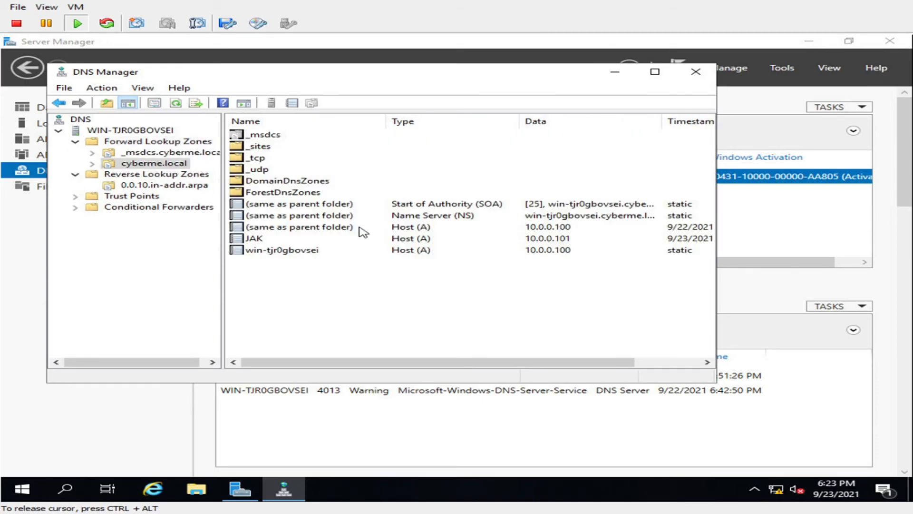
pyautogui.click(247, 241)
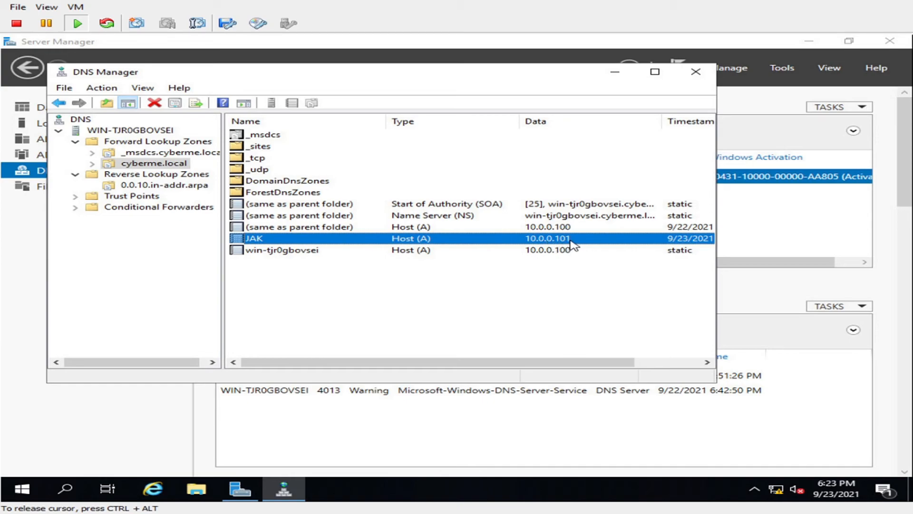
pyautogui.click(589, 318)
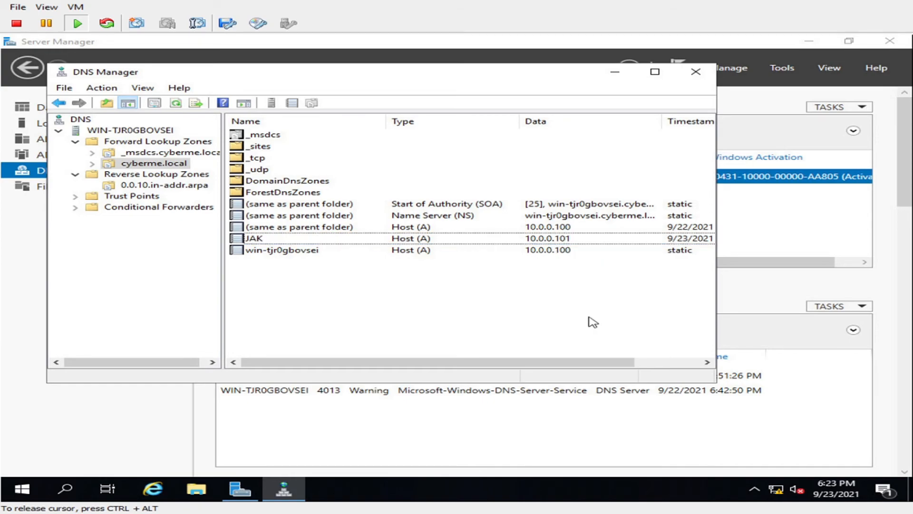
# On the client, rerun nslookup 10.0.0.100 and get win-tjr0gbovsei.cyberme.local
pyautogui.hotkey('ctrl', 'alt')
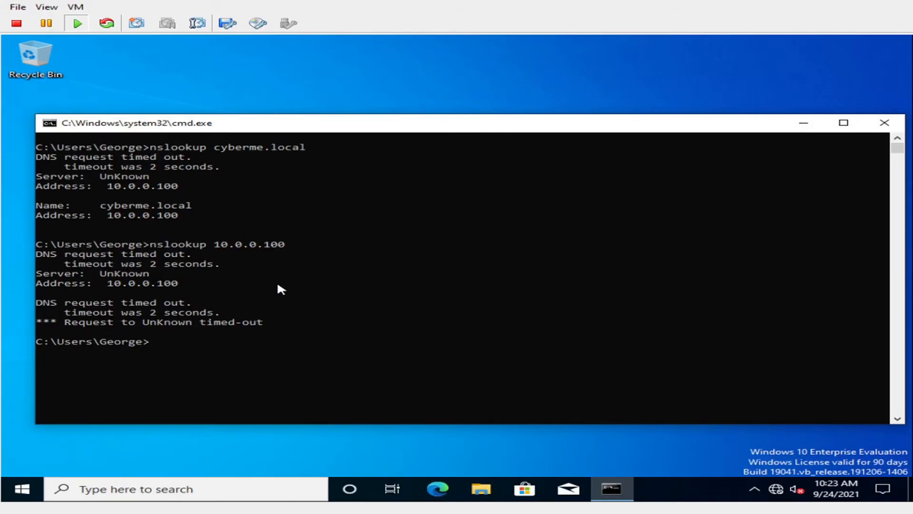
pyautogui.click(481, 387)
pyautogui.write('nslopok')
pyautogui.press('BackSpace')
pyautogui.press('BackSpace')
pyautogui.press('BackSpace')
pyautogui.press('BackSpace')
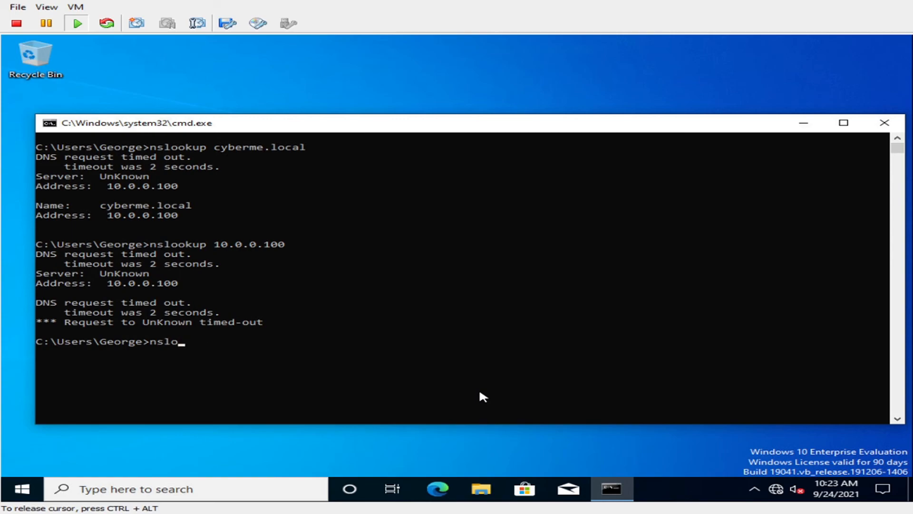
pyautogui.write('ookup 10.0.0.100')
pyautogui.press('Return')
pyautogui.press('Return')
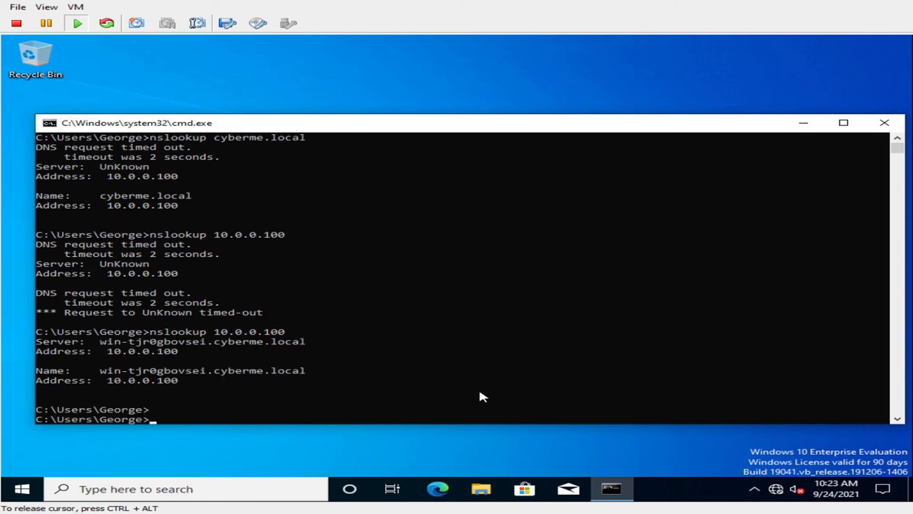